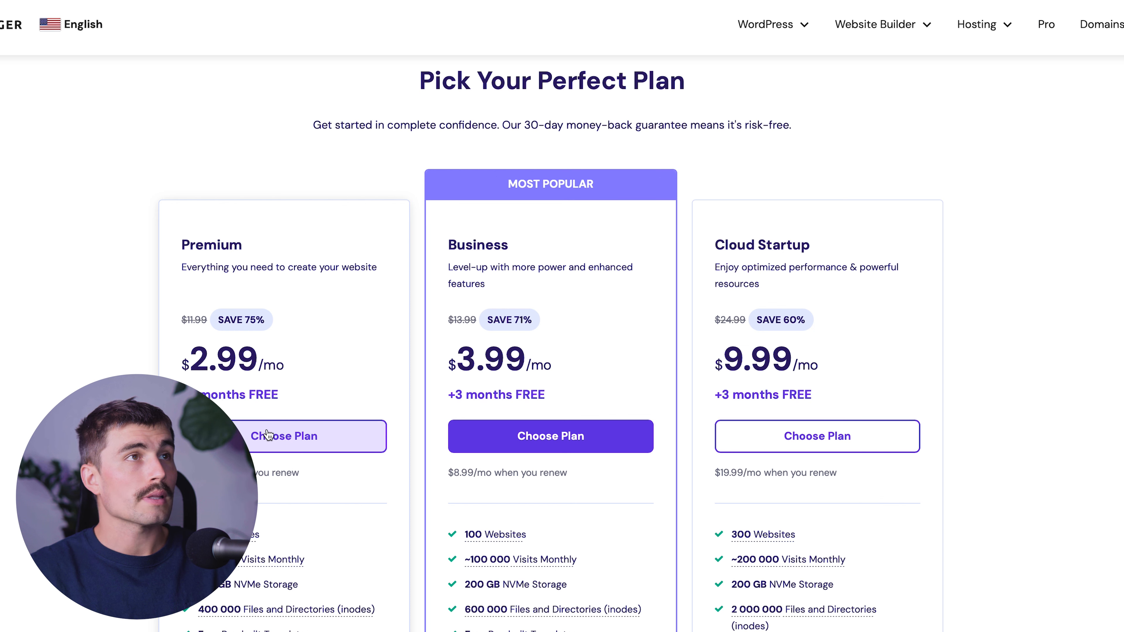
Choose the Premium hosting plan and set its billing period to 12 months
{"action": "left_click", "coordinate": [268, 435]}
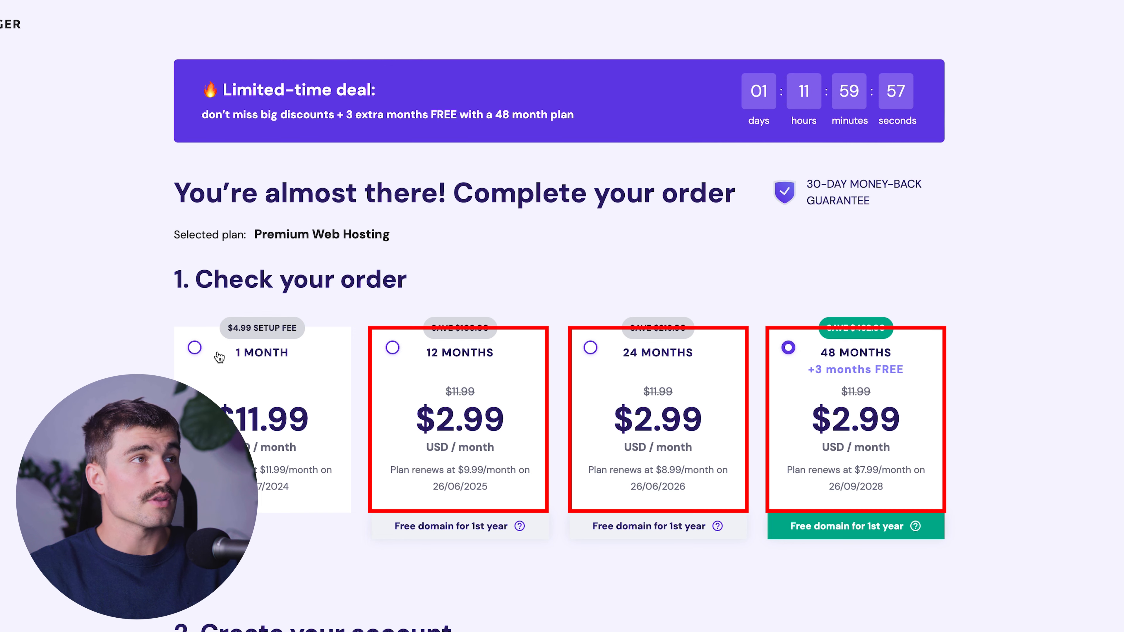
{"action": "left_click", "coordinate": [391, 348]}
Enter and apply the coupon code MYFIRSTWEBSITE in the order's payment section
{"action": "scroll", "coordinate": [694, 592], "scroll_direction": "down", "scroll_amount": 5}
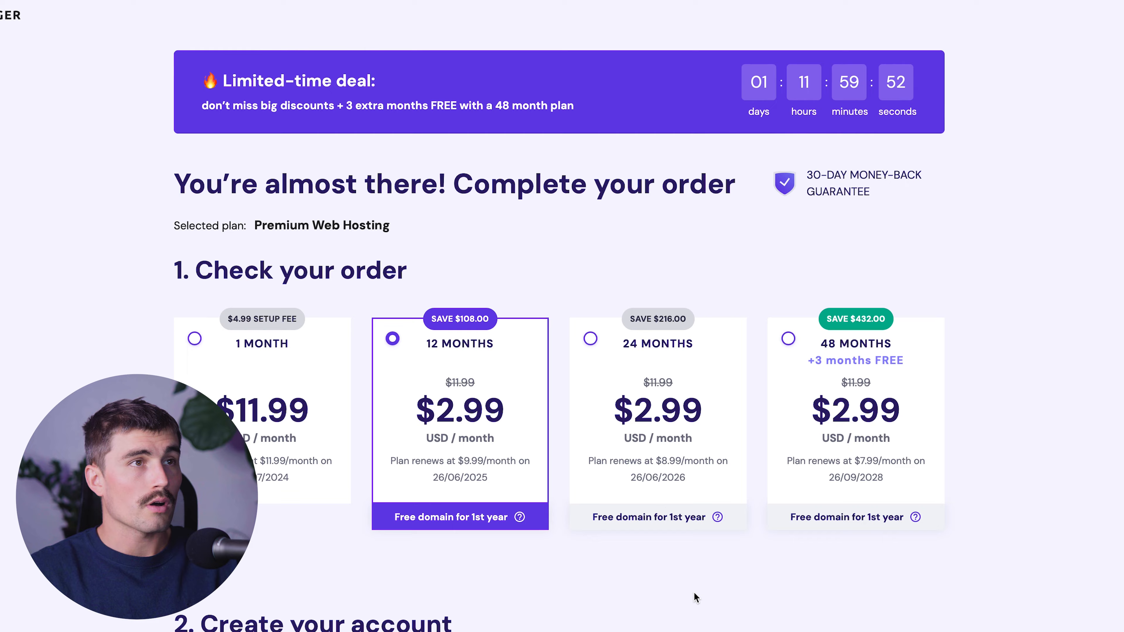
{"action": "scroll", "coordinate": [694, 592], "scroll_direction": "down", "scroll_amount": 8}
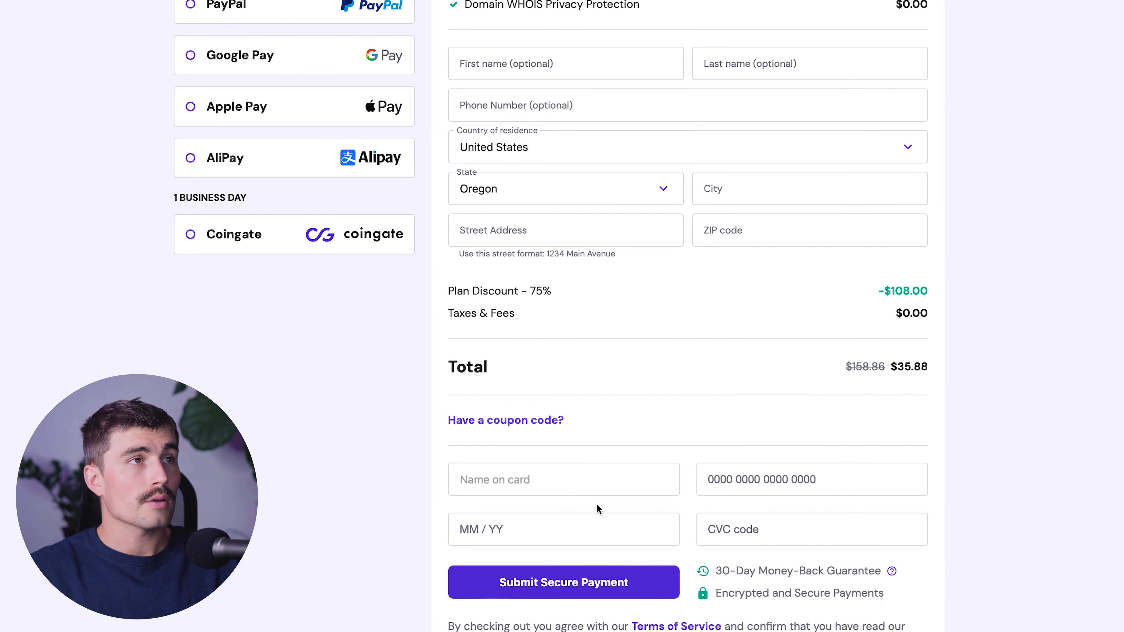
{"action": "left_click", "coordinate": [548, 421]}
{"action": "left_click", "coordinate": [568, 461]}
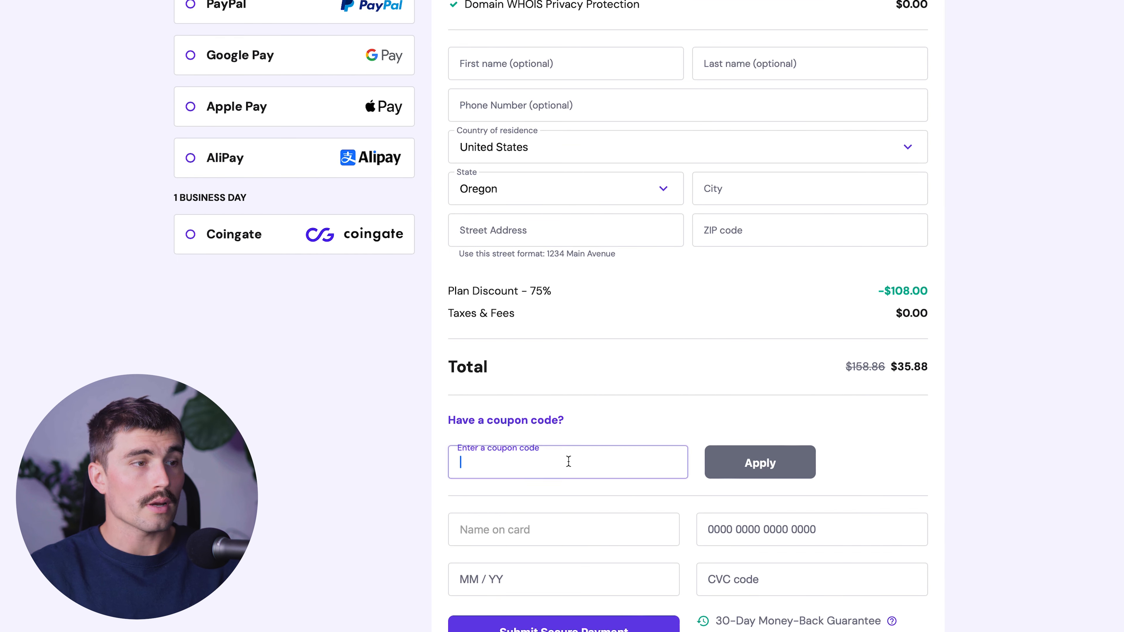
{"action": "type", "text": "MYFIRSTWEBSITE"}
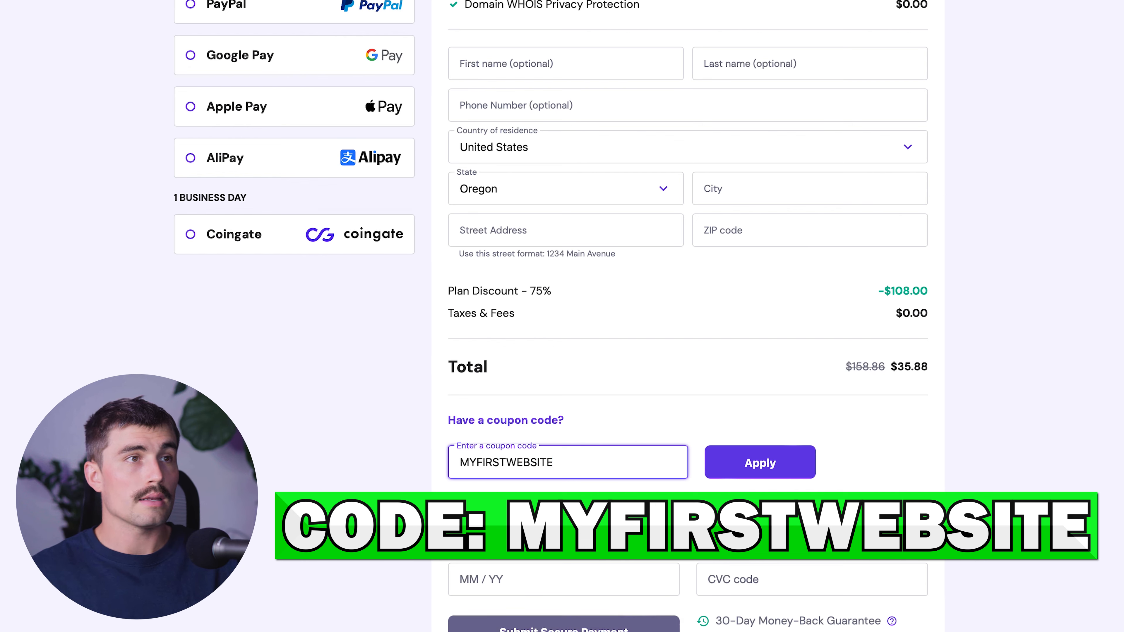
{"action": "key", "text": "Return"}
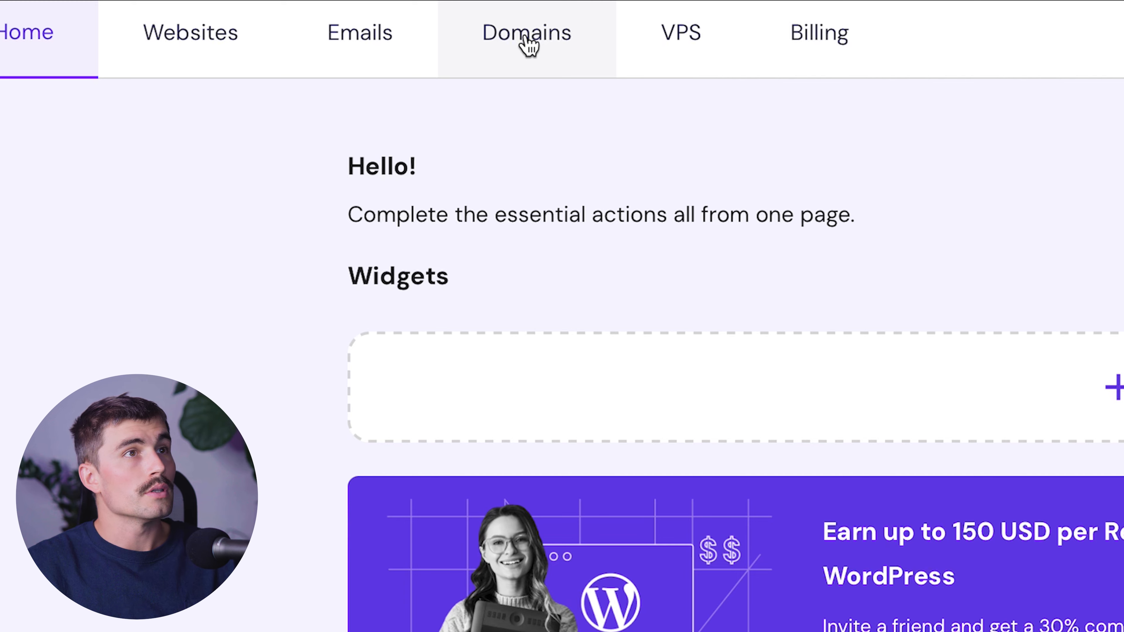
Add a new WordPress website to the hosting account, choosing to create it and build it using WordPress with AI
{"action": "left_click", "coordinate": [529, 44]}
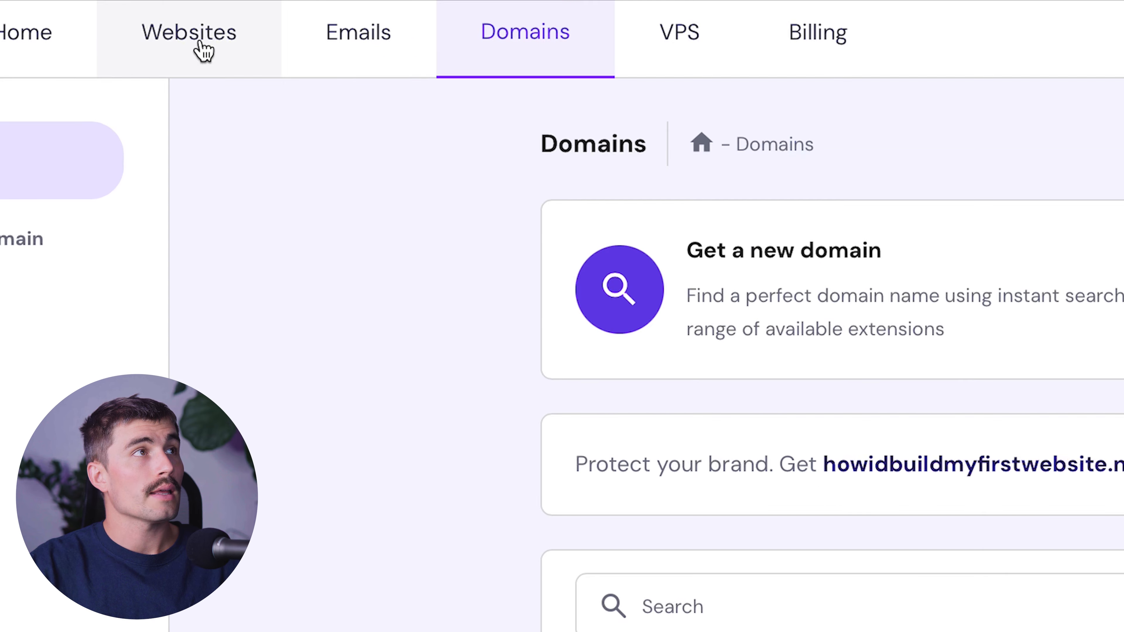
{"action": "left_click", "coordinate": [102, 25]}
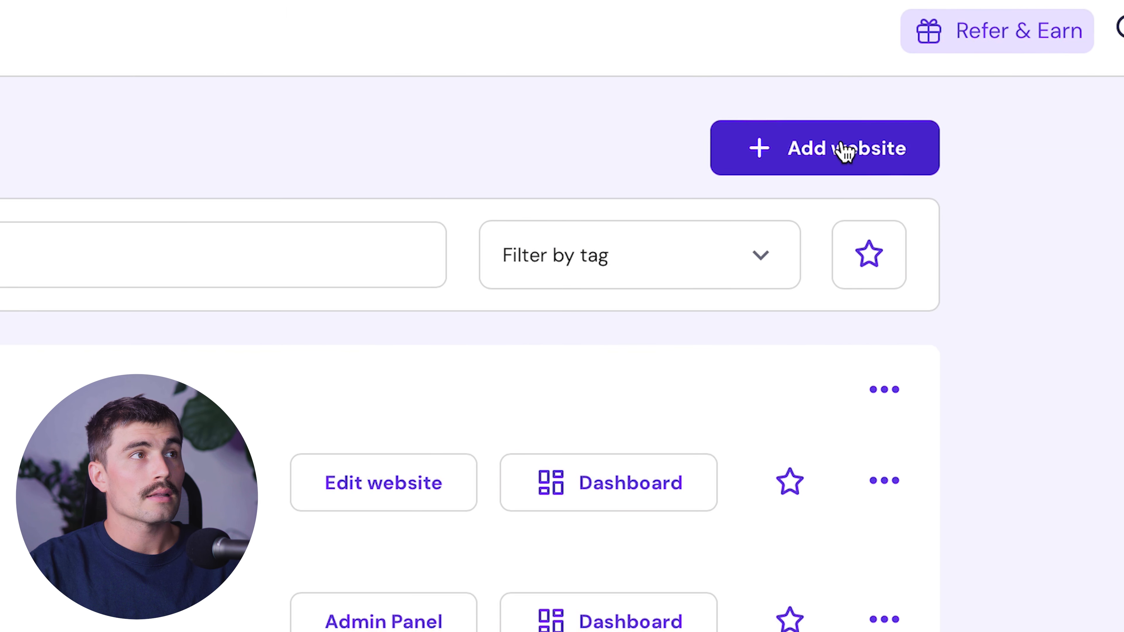
{"action": "left_click", "coordinate": [846, 151]}
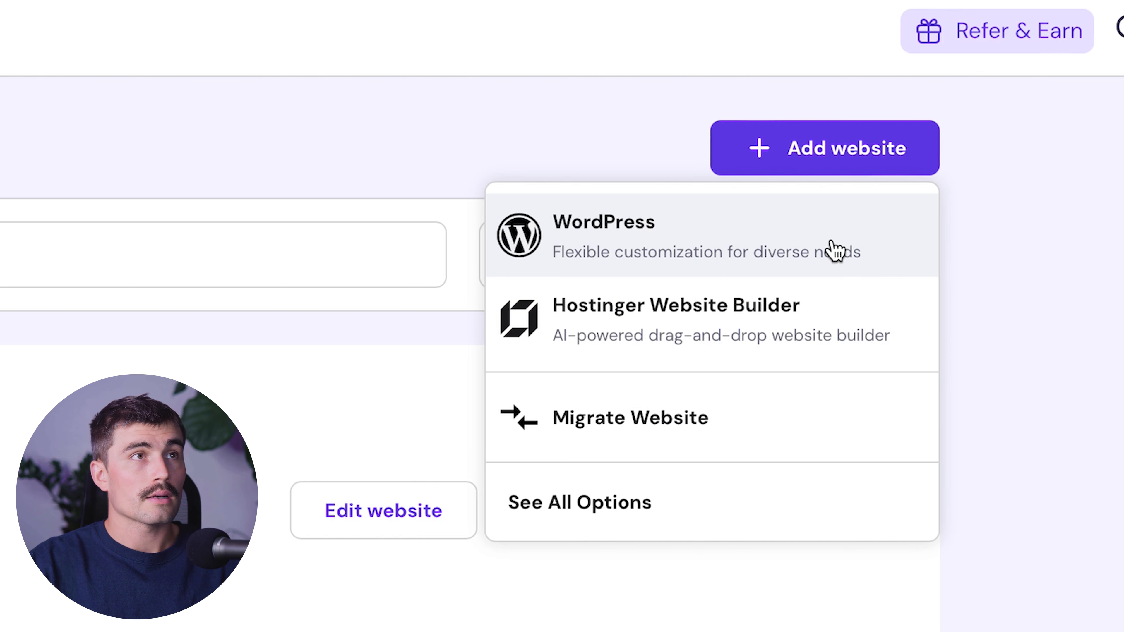
{"action": "left_click", "coordinate": [834, 255]}
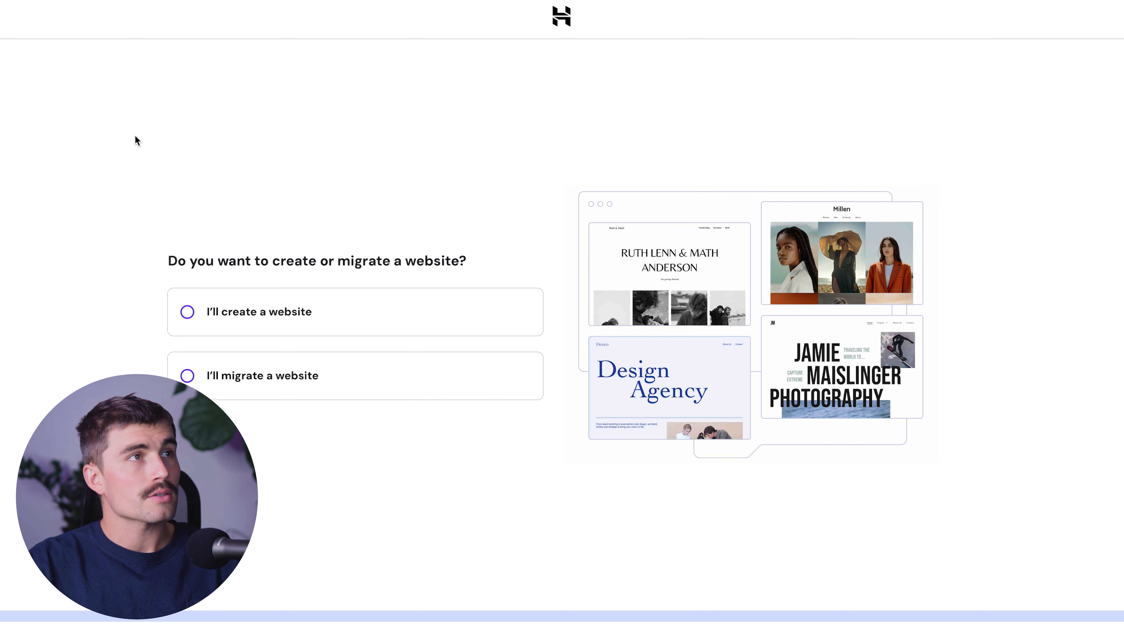
{"action": "left_click", "coordinate": [221, 318]}
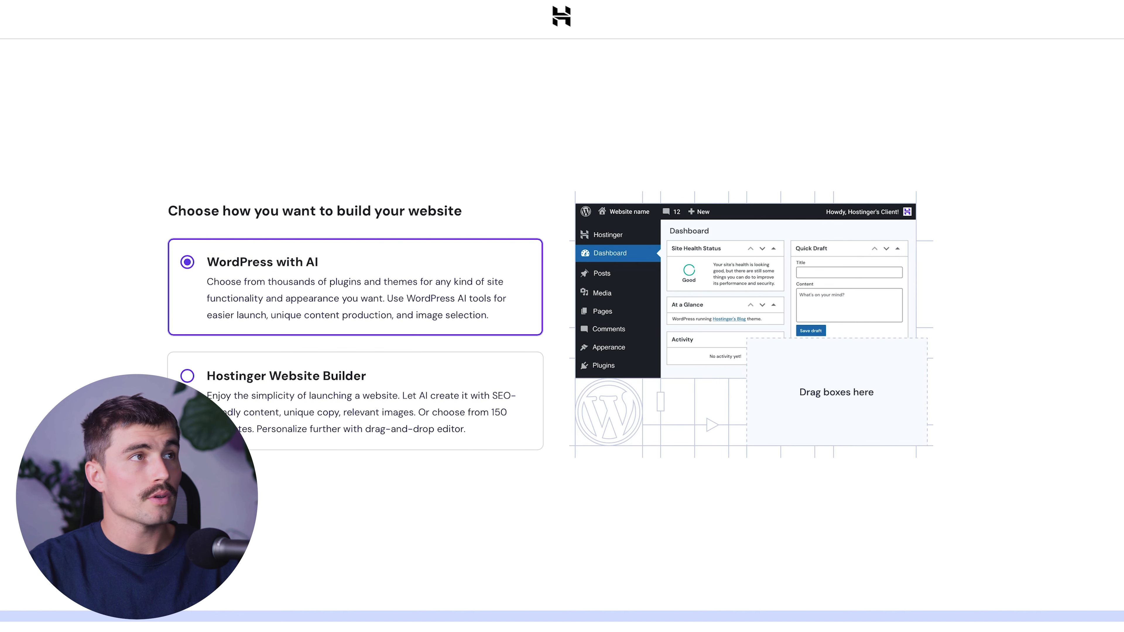
{"action": "left_click", "coordinate": [1052, 630]}
Enter the WordPress administrator password and select Blog as the website type
{"action": "left_click", "coordinate": [267, 360]}
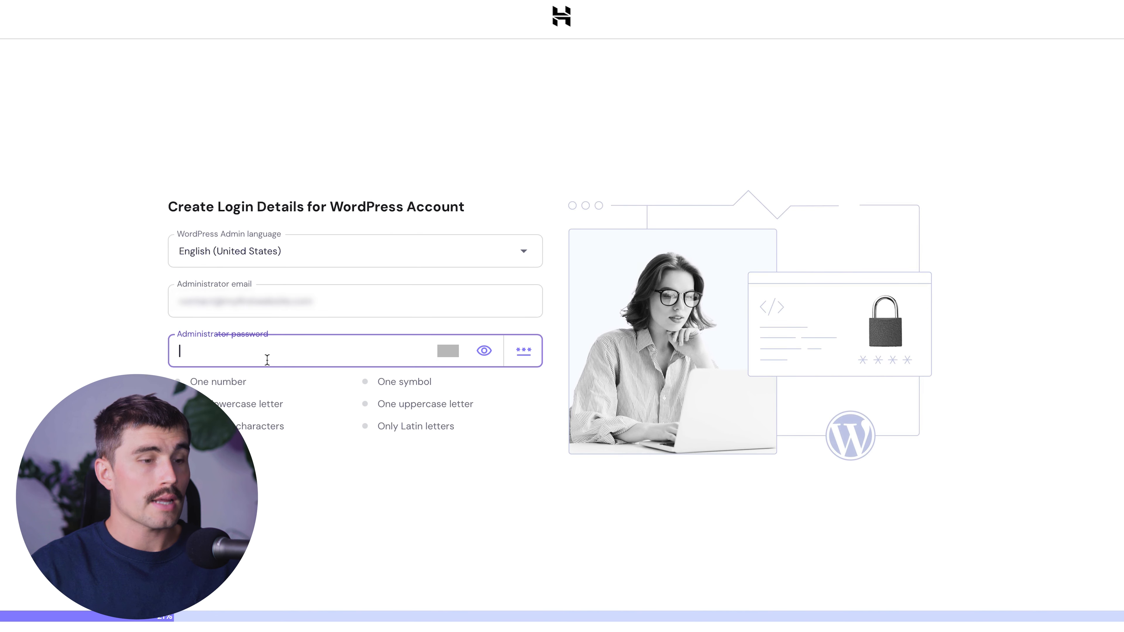
{"action": "type", "text": "••••••••••"}
{"action": "left_click", "coordinate": [1053, 630]}
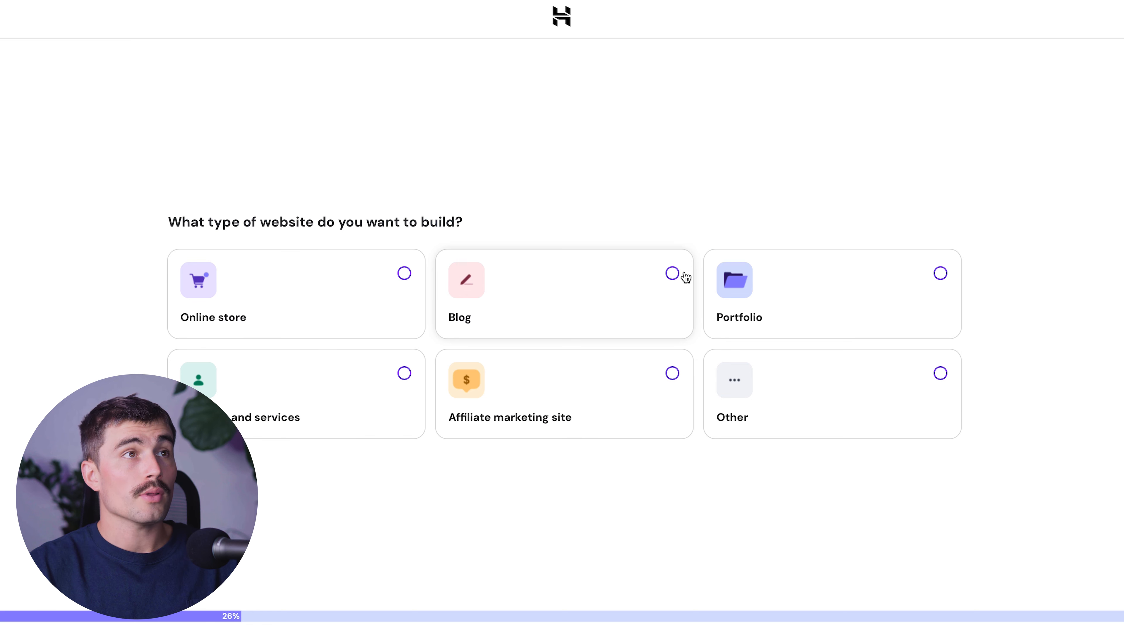
{"action": "left_click", "coordinate": [672, 274]}
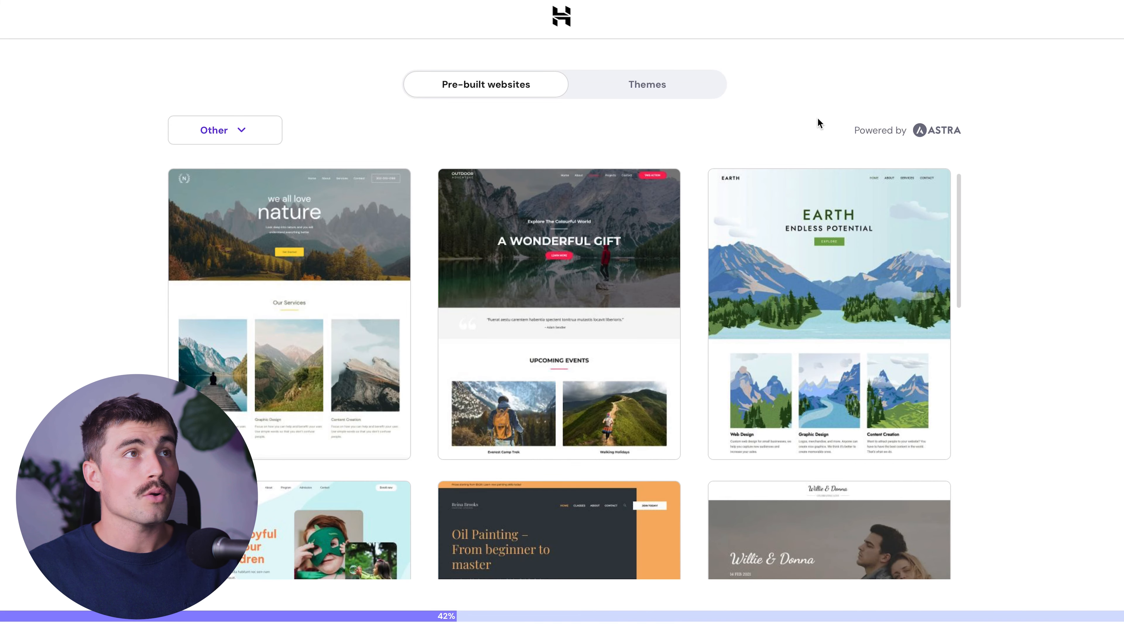
Look through the pre-built website templates and their category filter options
{"action": "left_click", "coordinate": [680, 94]}
{"action": "left_click", "coordinate": [520, 86]}
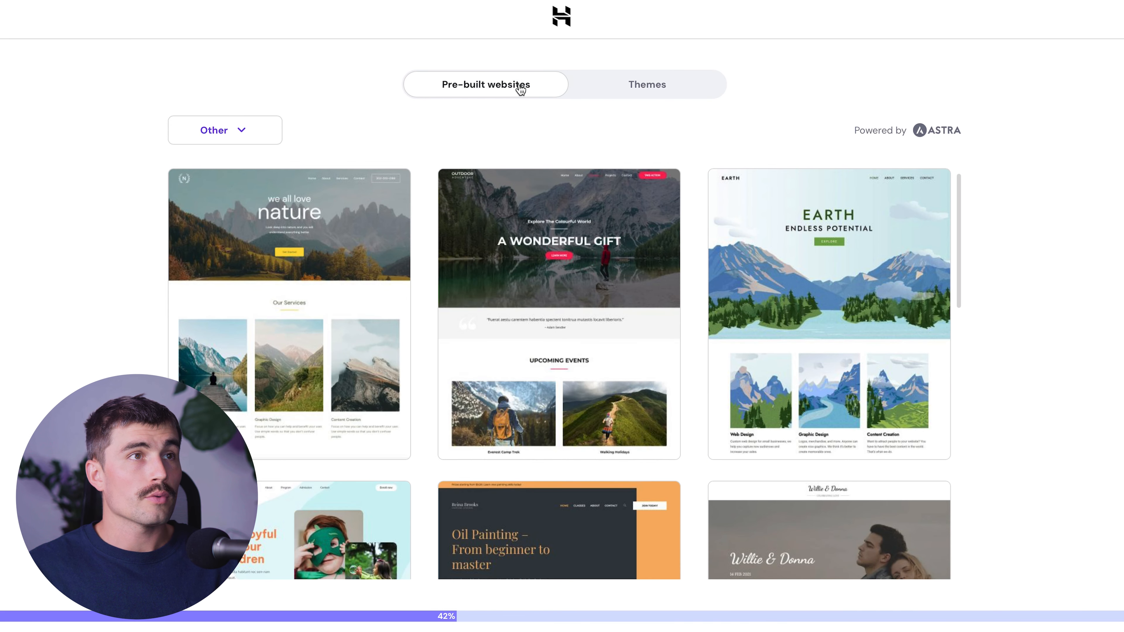
{"action": "scroll", "coordinate": [930, 236], "scroll_direction": "down", "scroll_amount": 5}
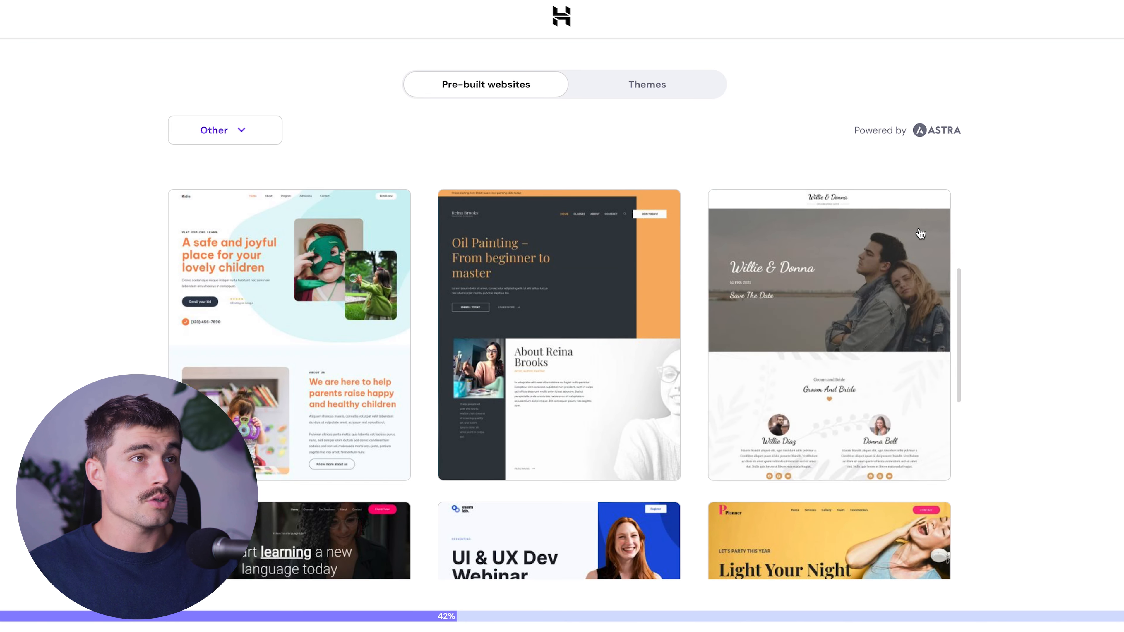
{"action": "scroll", "coordinate": [912, 234], "scroll_direction": "down", "scroll_amount": 7}
{"action": "left_click", "coordinate": [224, 133]}
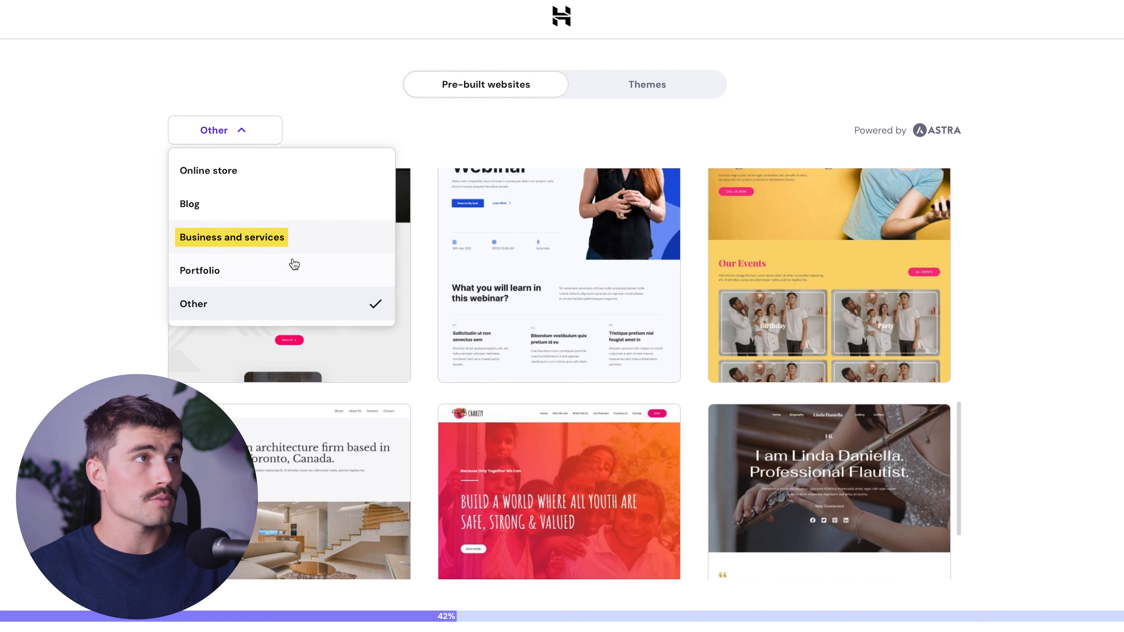
{"action": "left_click", "coordinate": [293, 279]}
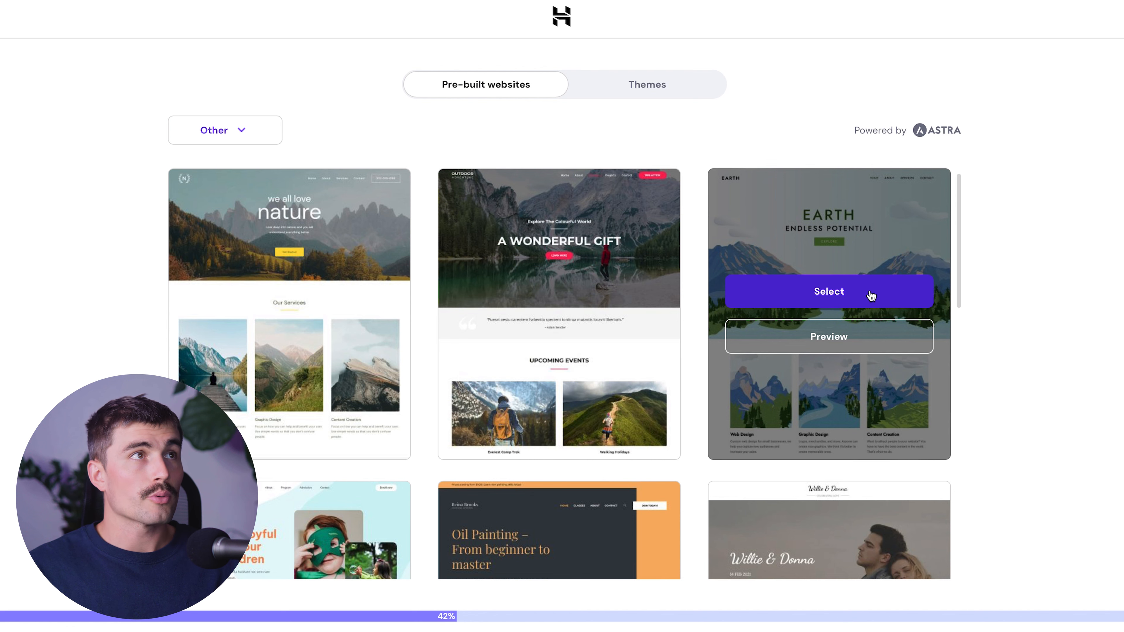
Preview the Earth template in desktop view and examine its page from top to bottom
{"action": "left_click", "coordinate": [825, 341]}
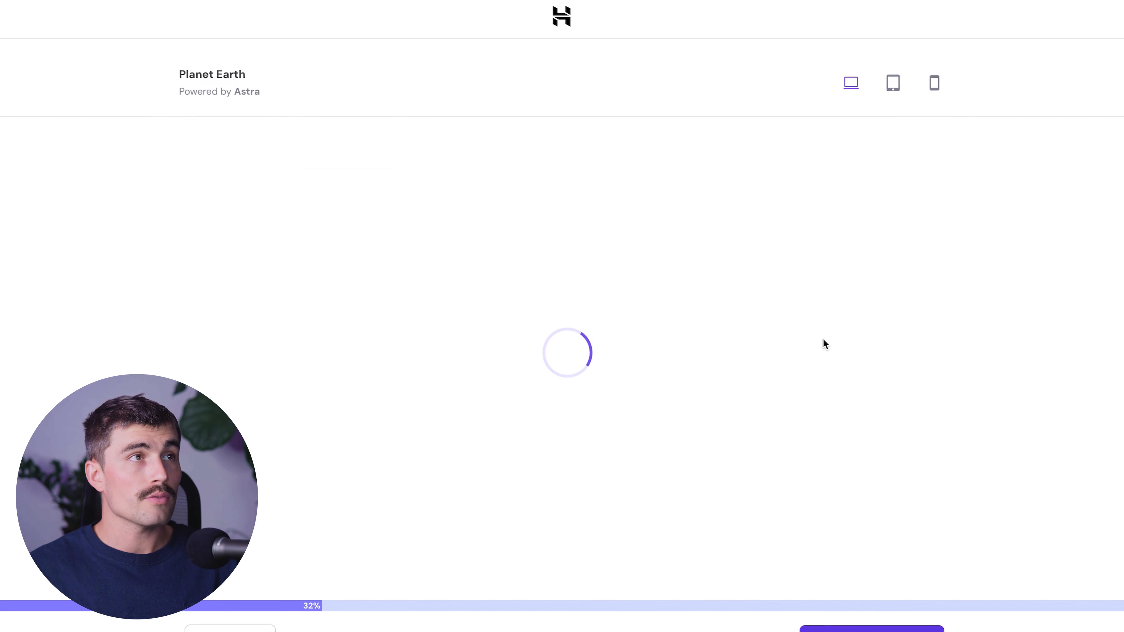
{"action": "scroll", "coordinate": [824, 341], "scroll_direction": "down", "scroll_amount": 15}
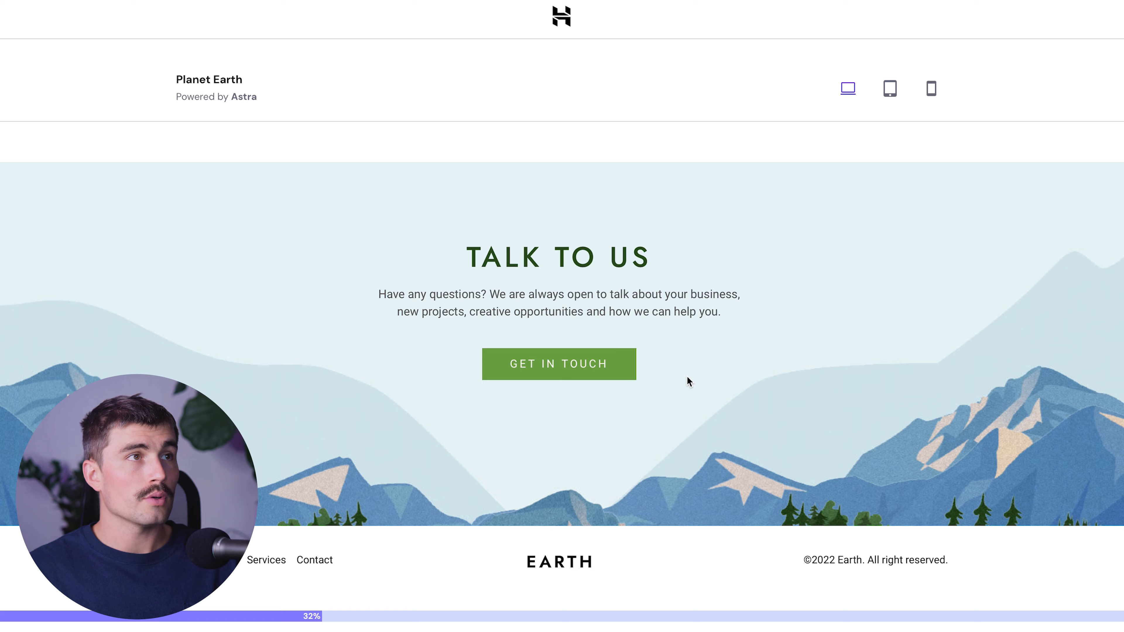
{"action": "scroll", "coordinate": [687, 378], "scroll_direction": "up", "scroll_amount": 15}
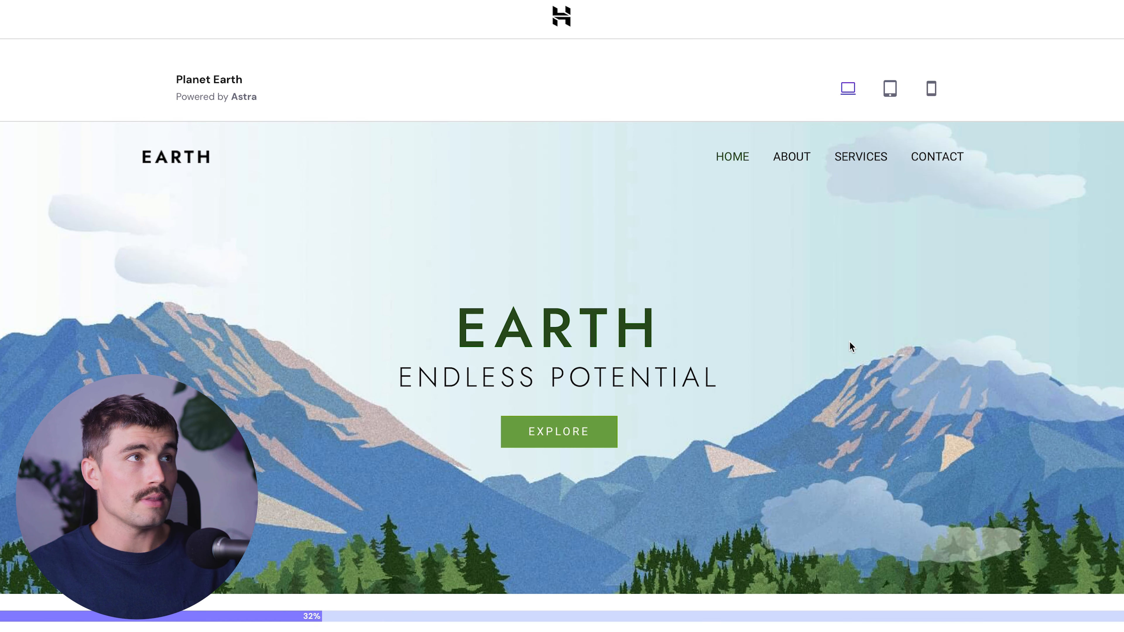
{"action": "scroll", "coordinate": [849, 342], "scroll_direction": "down", "scroll_amount": 1}
{"action": "scroll", "coordinate": [849, 342], "scroll_direction": "up", "scroll_amount": 1}
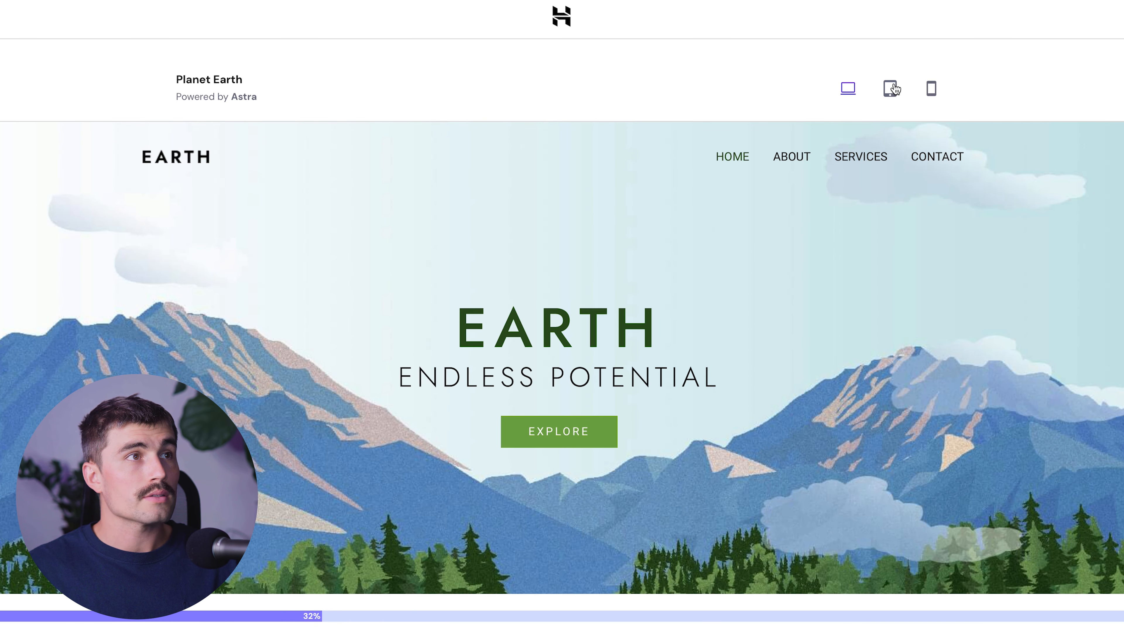
Examine how the Planet Earth template is laid out in the tablet and mobile previews
{"action": "left_click", "coordinate": [892, 88]}
{"action": "scroll", "coordinate": [680, 305], "scroll_direction": "down", "scroll_amount": 5}
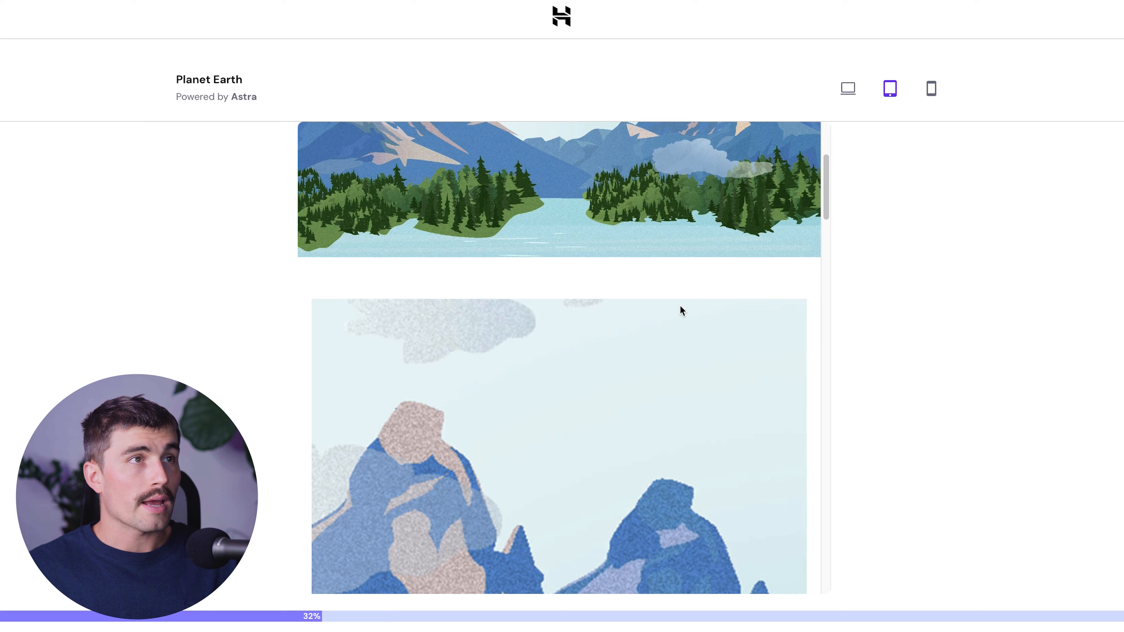
{"action": "scroll", "coordinate": [680, 305], "scroll_direction": "down", "scroll_amount": 10}
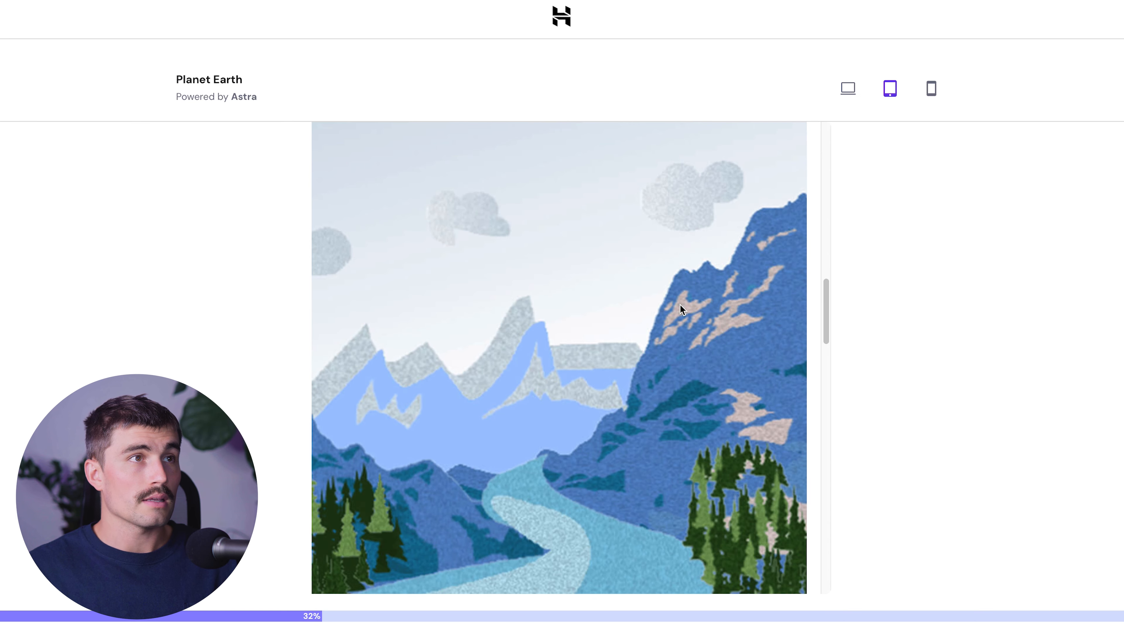
{"action": "left_click", "coordinate": [932, 88]}
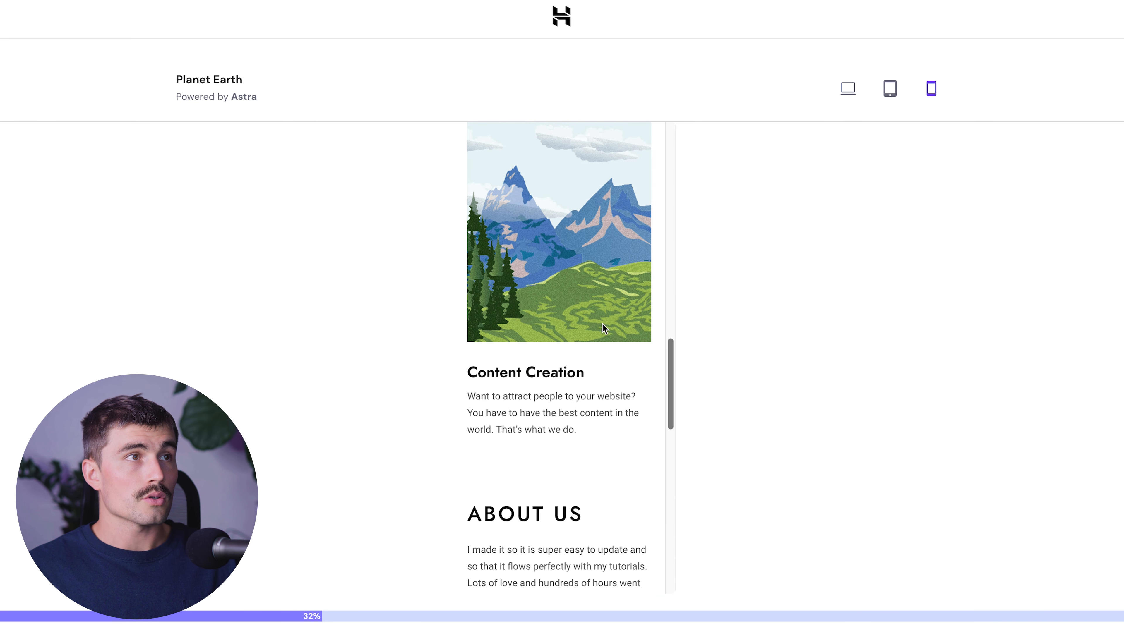
{"action": "scroll", "coordinate": [578, 328], "scroll_direction": "down", "scroll_amount": 3}
{"action": "scroll", "coordinate": [577, 328], "scroll_direction": "down", "scroll_amount": 3}
{"action": "scroll", "coordinate": [577, 329], "scroll_direction": "up", "scroll_amount": 15}
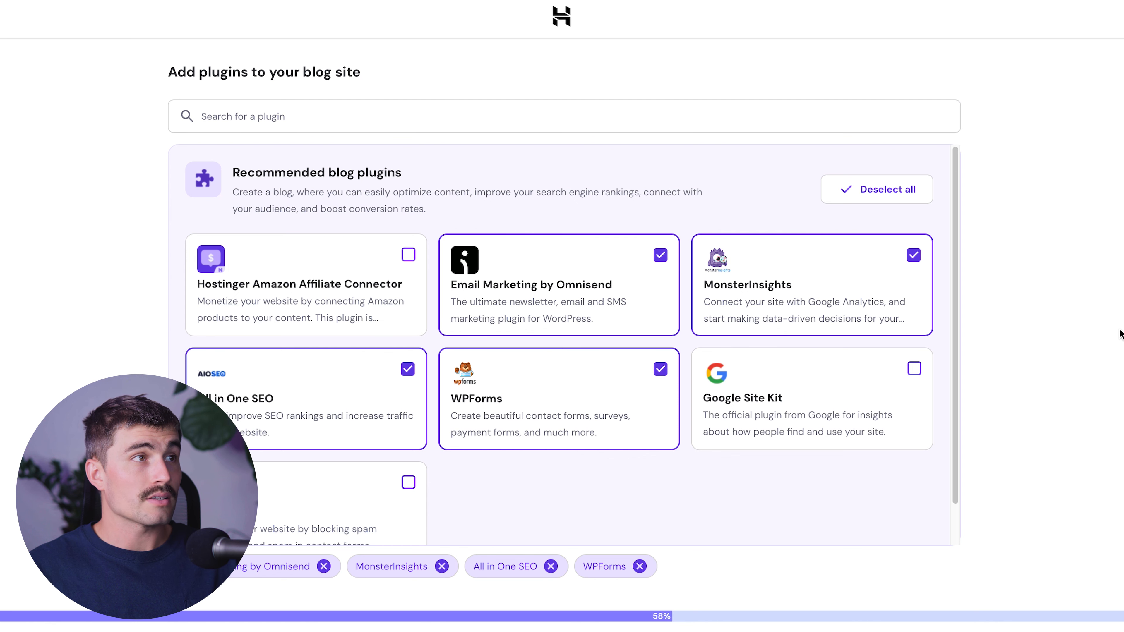
Search the plugins for "elementor" and add Elementor Website Builder to the recommended plugin selection
{"action": "scroll", "coordinate": [815, 401], "scroll_direction": "down", "scroll_amount": 2}
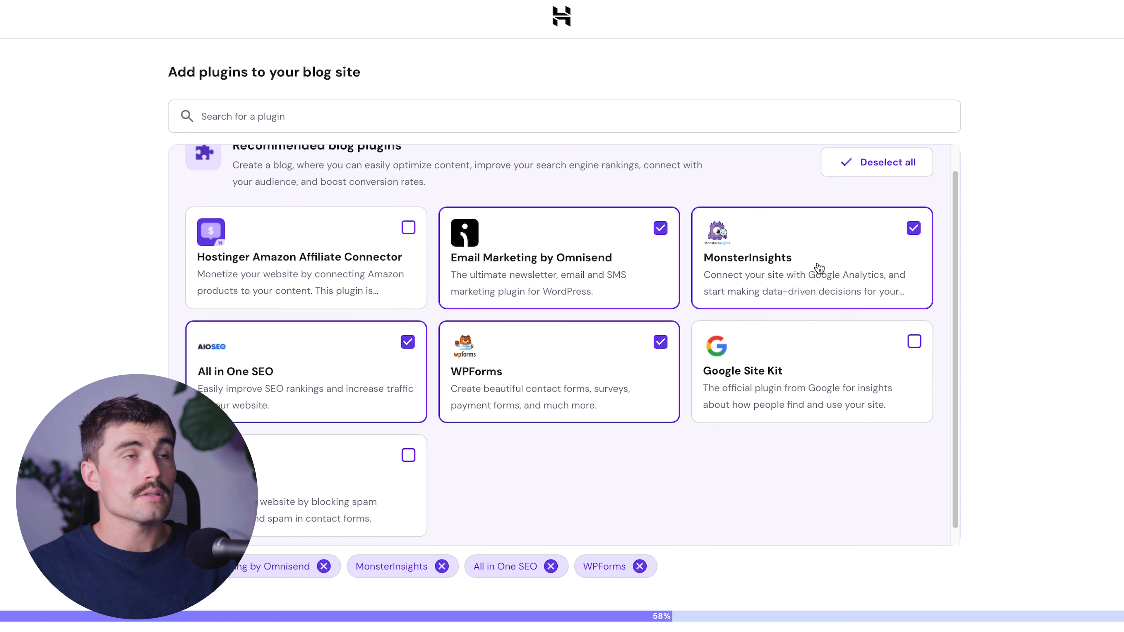
{"action": "scroll", "coordinate": [739, 269], "scroll_direction": "up", "scroll_amount": 2}
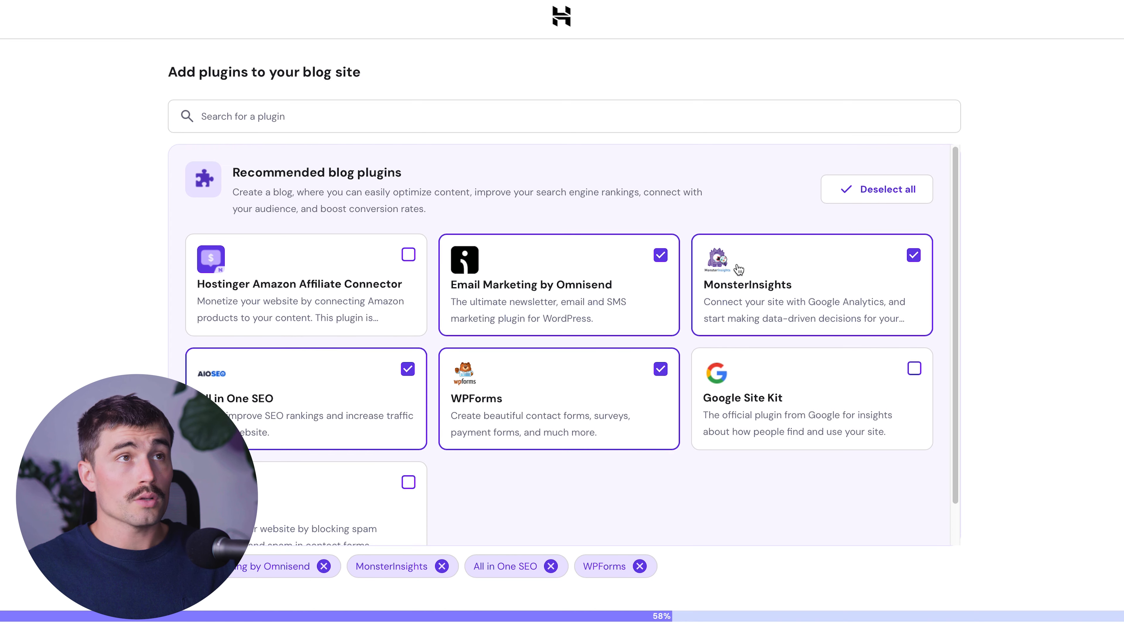
{"action": "left_click", "coordinate": [500, 106]}
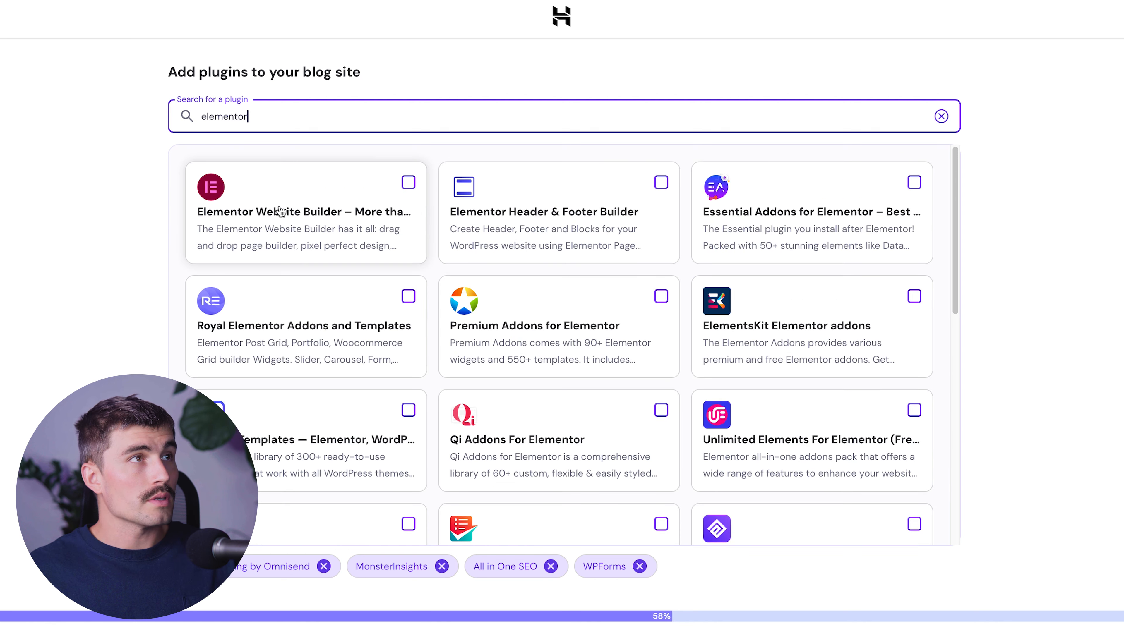
{"action": "left_click", "coordinate": [407, 183]}
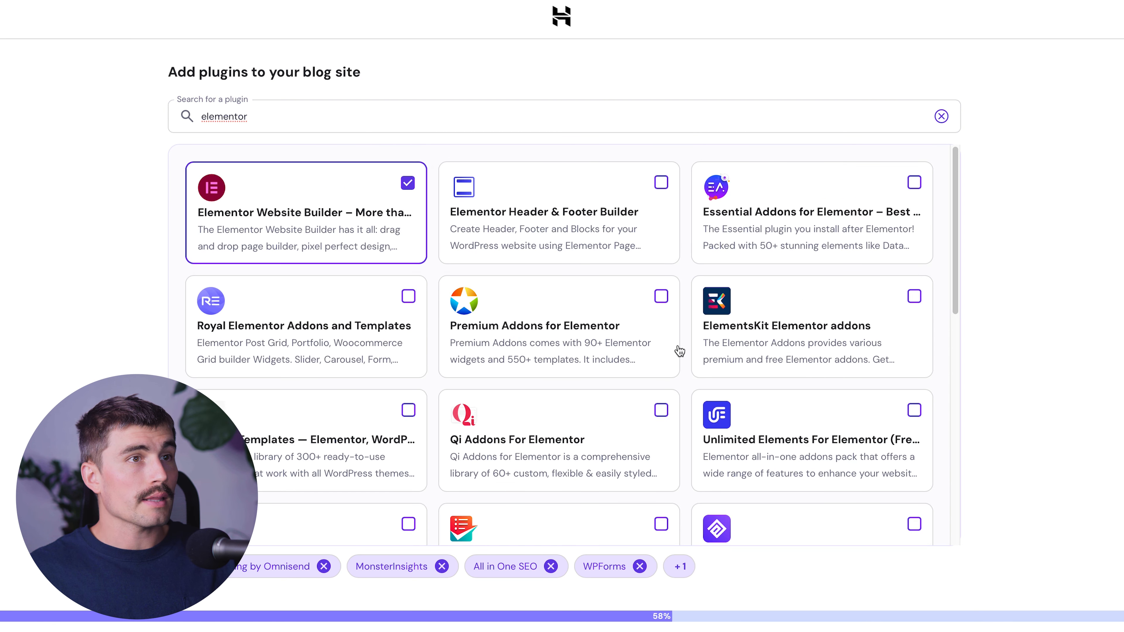
{"action": "left_click", "coordinate": [952, 631]}
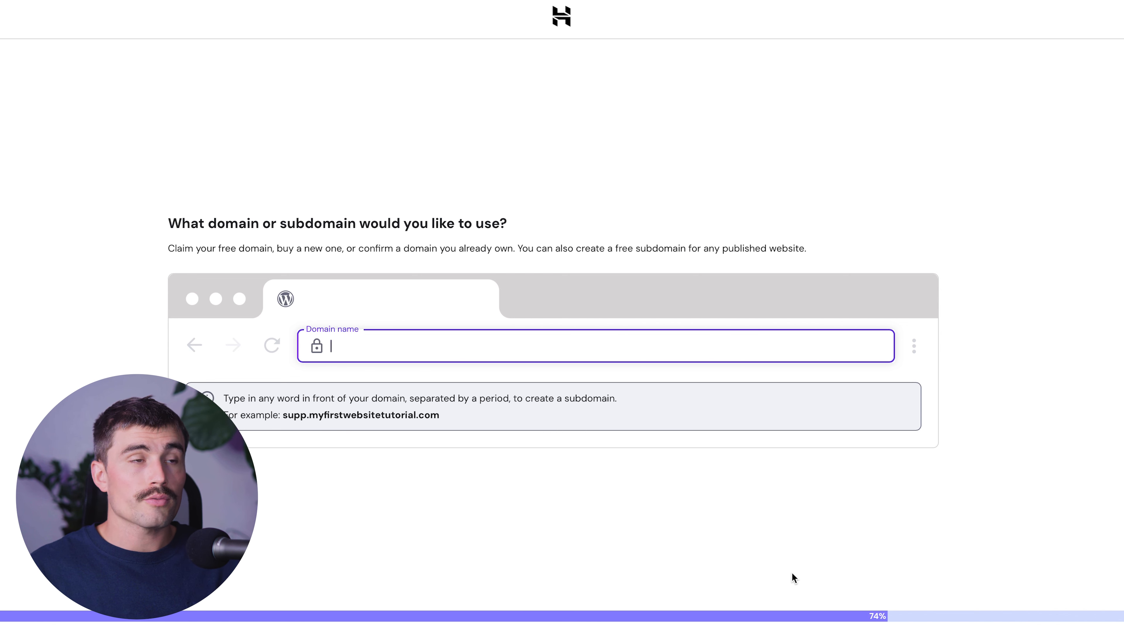
Continue the website setup without entering a domain name
{"action": "mouse_move", "coordinate": [714, 626]}
{"action": "left_click", "coordinate": [762, 630]}
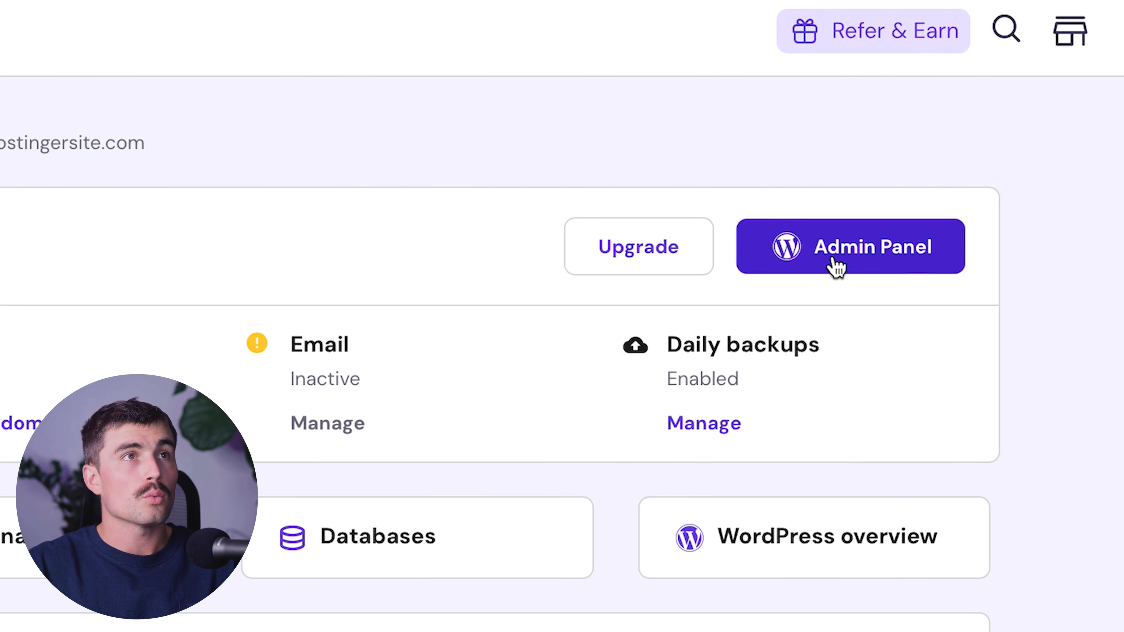
Open the new site's WordPress admin panel and preview the website
{"action": "left_click", "coordinate": [832, 254]}
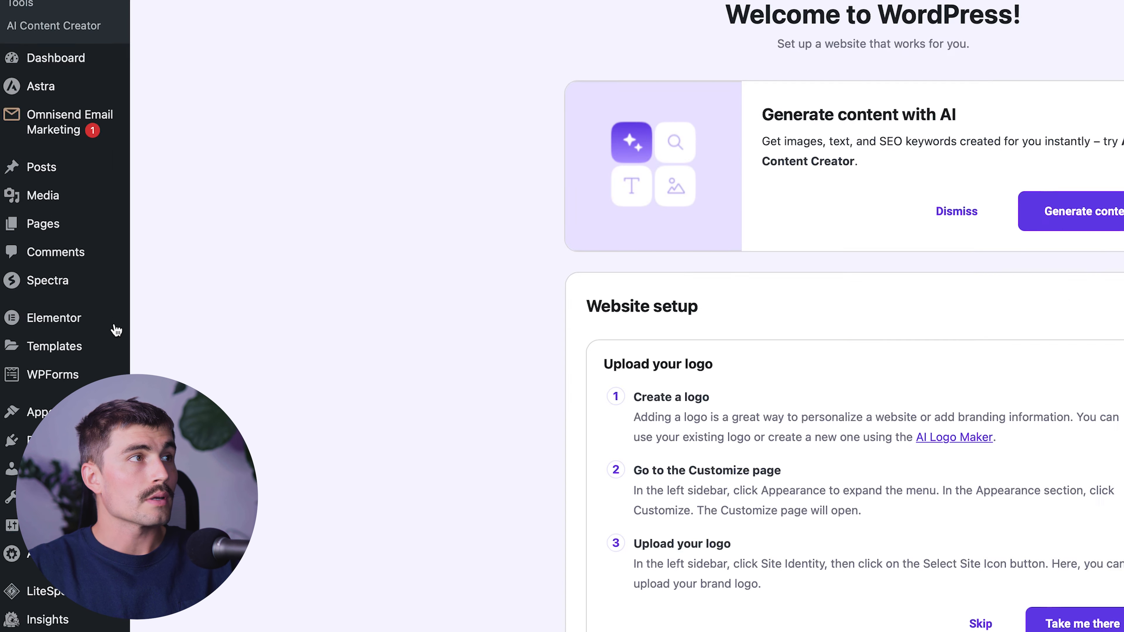
{"action": "mouse_move", "coordinate": [75, 366]}
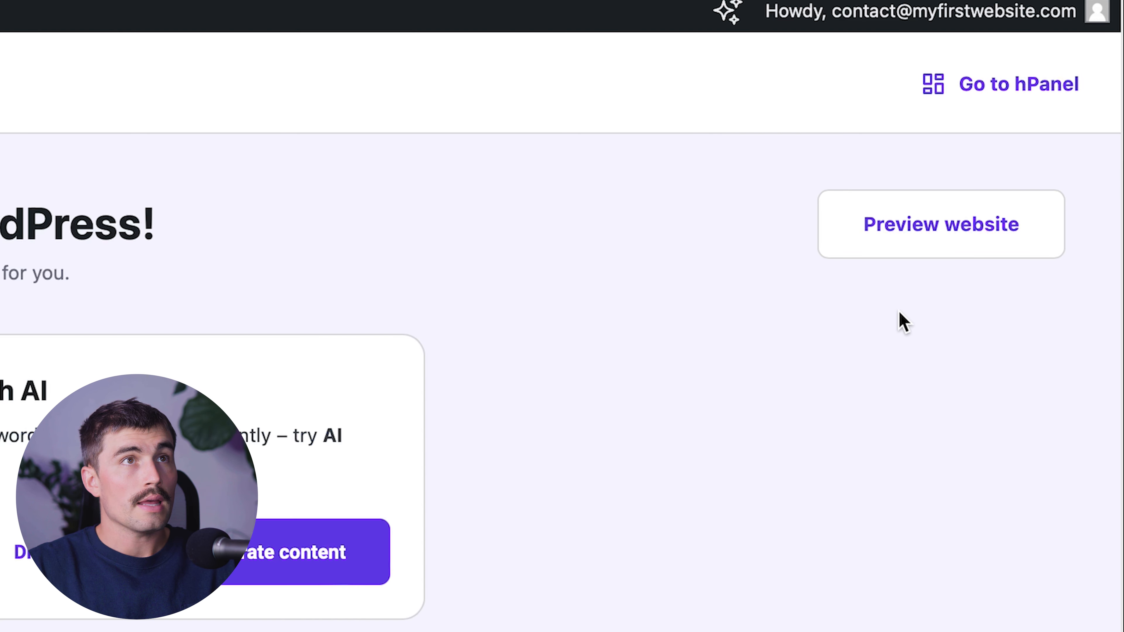
{"action": "left_click", "coordinate": [921, 225]}
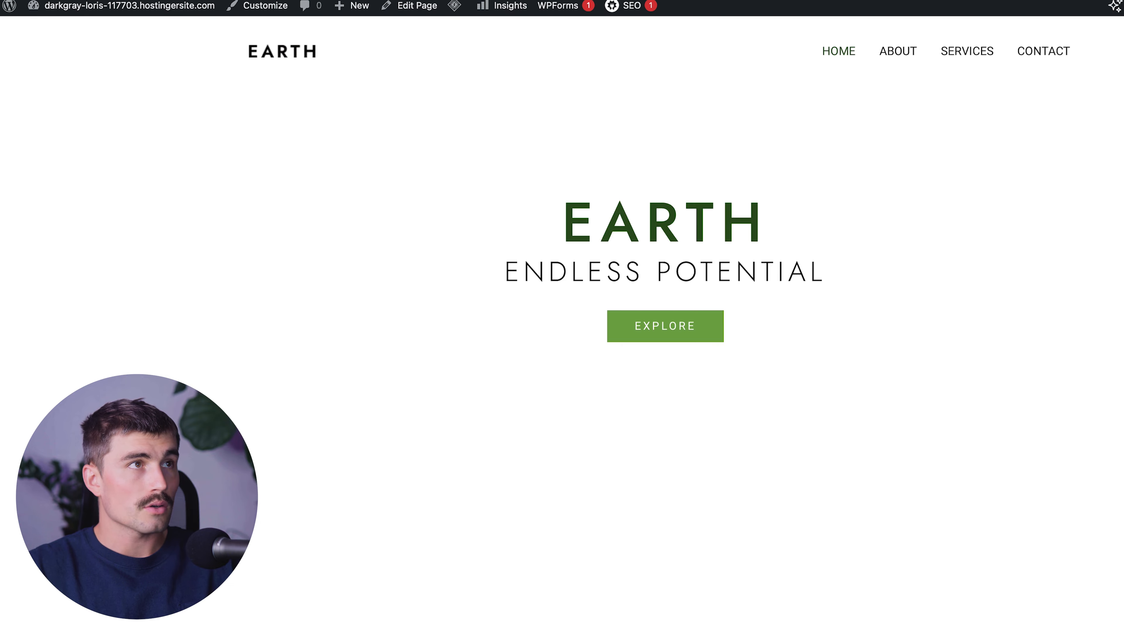
Open the site's Home page for editing in Elementor, dismissing the introductory messages along the way
{"action": "scroll", "coordinate": [562, 323], "scroll_direction": "down", "scroll_amount": 10}
{"action": "scroll", "coordinate": [562, 323], "scroll_direction": "down", "scroll_amount": 2}
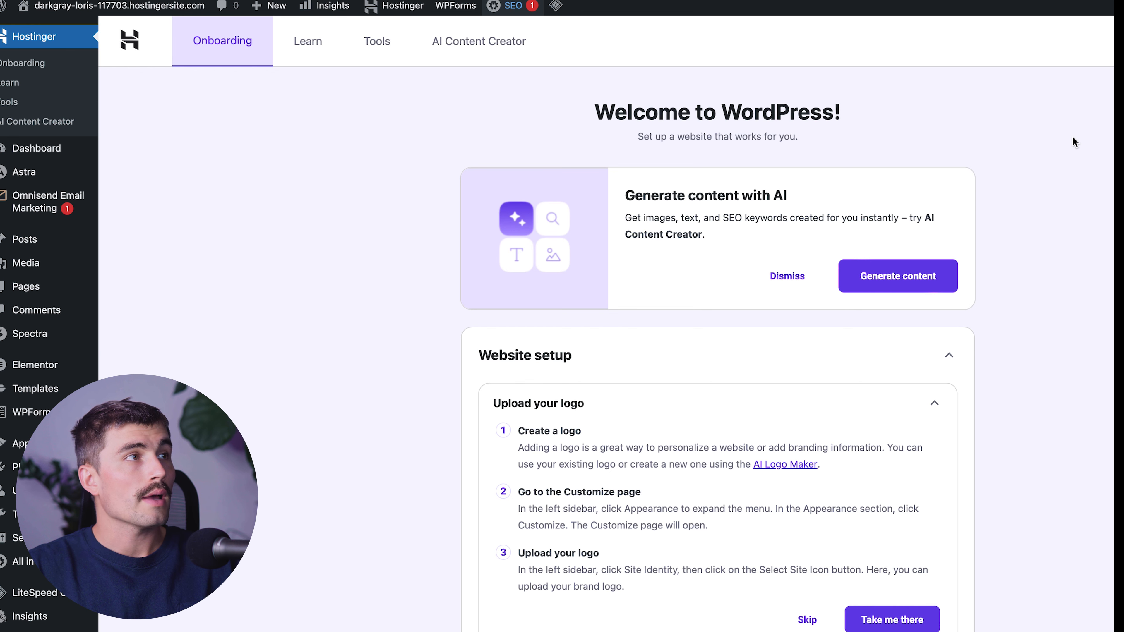
{"action": "mouse_move", "coordinate": [40, 290]}
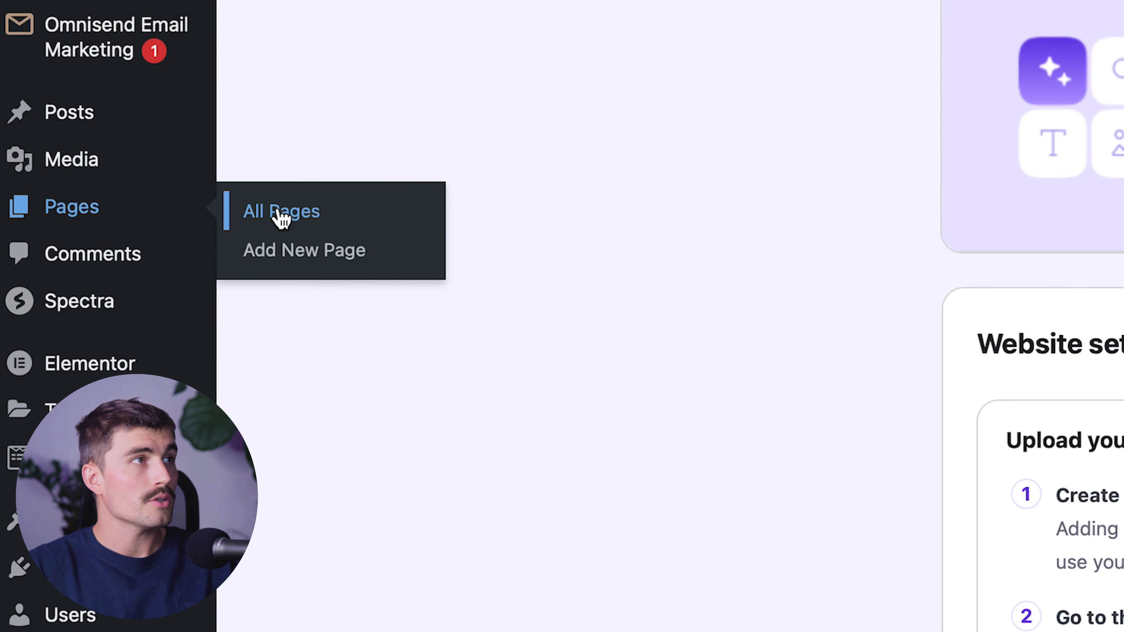
{"action": "left_click", "coordinate": [281, 215]}
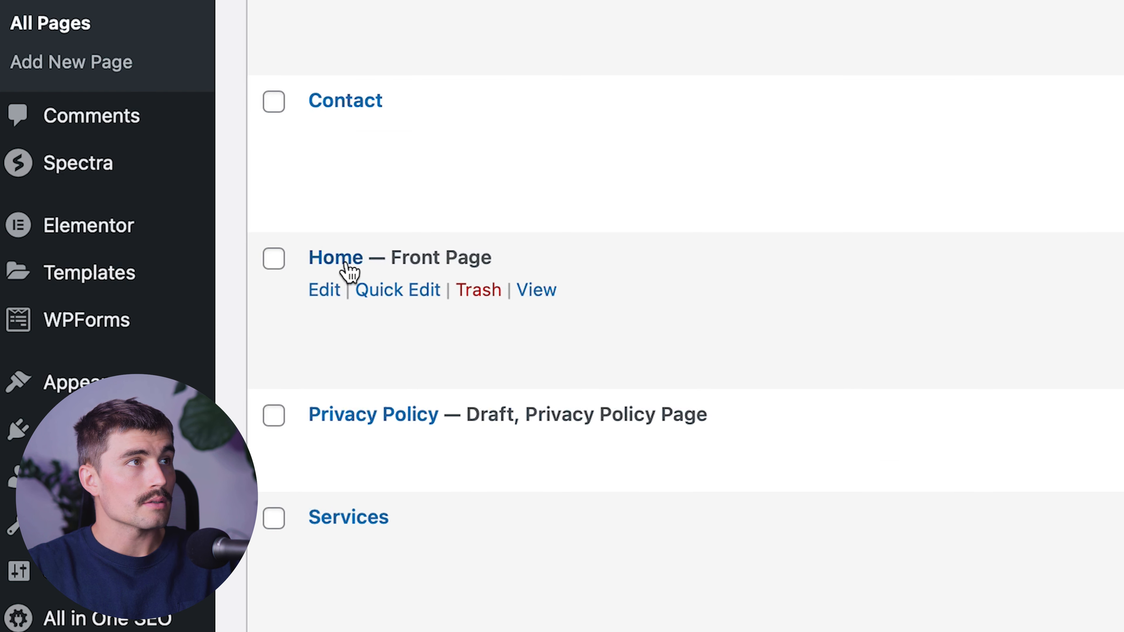
{"action": "left_click", "coordinate": [327, 292]}
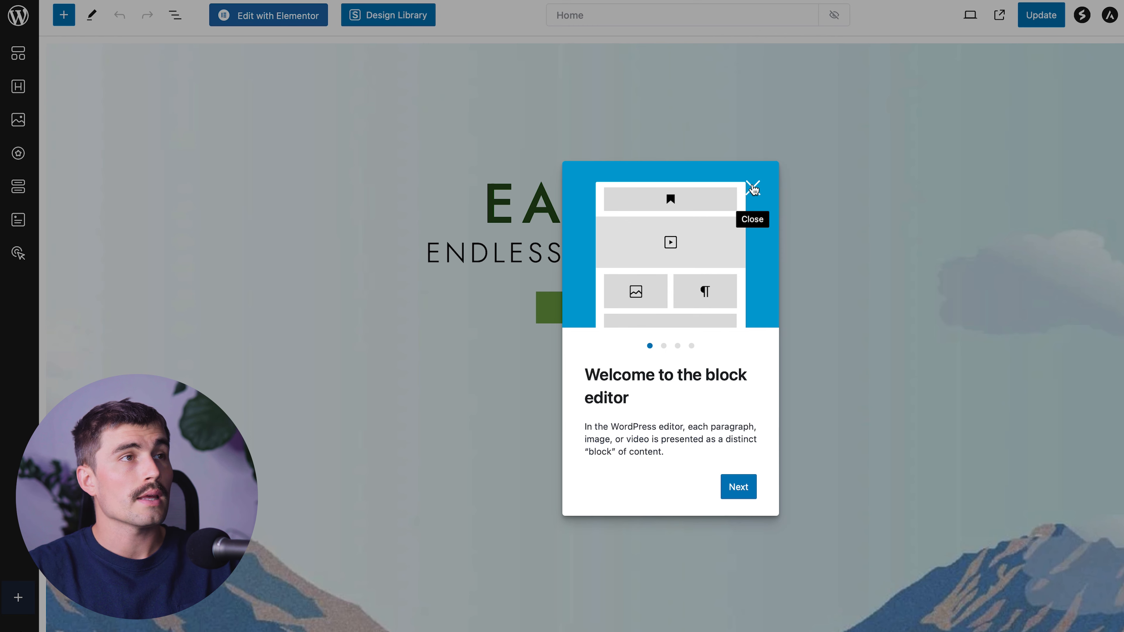
{"action": "left_click", "coordinate": [738, 188]}
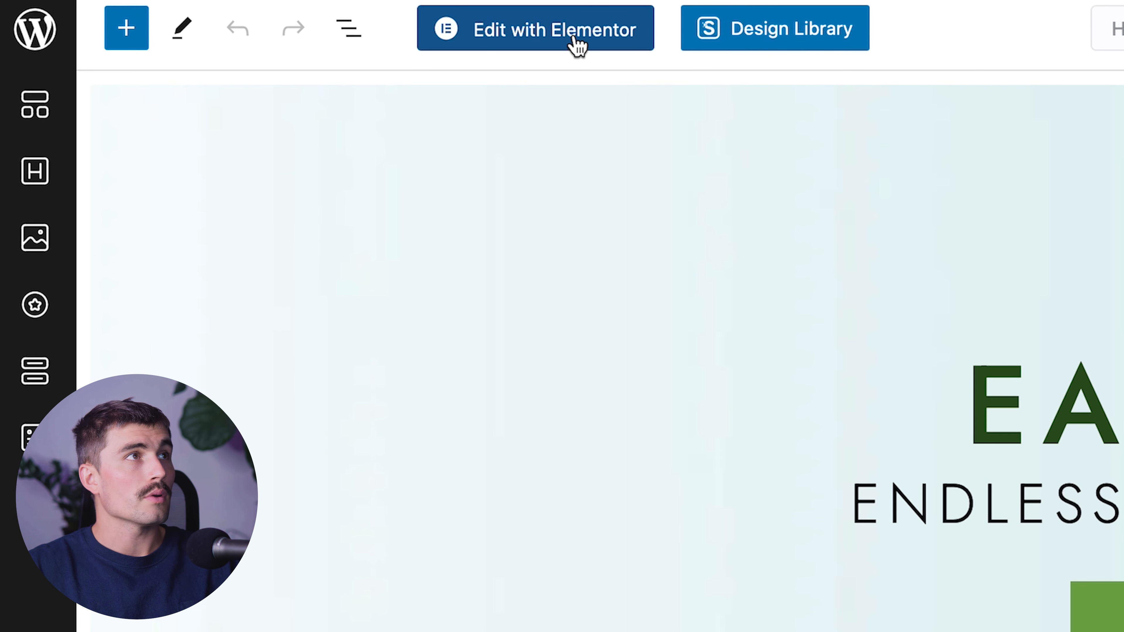
{"action": "left_click", "coordinate": [577, 43]}
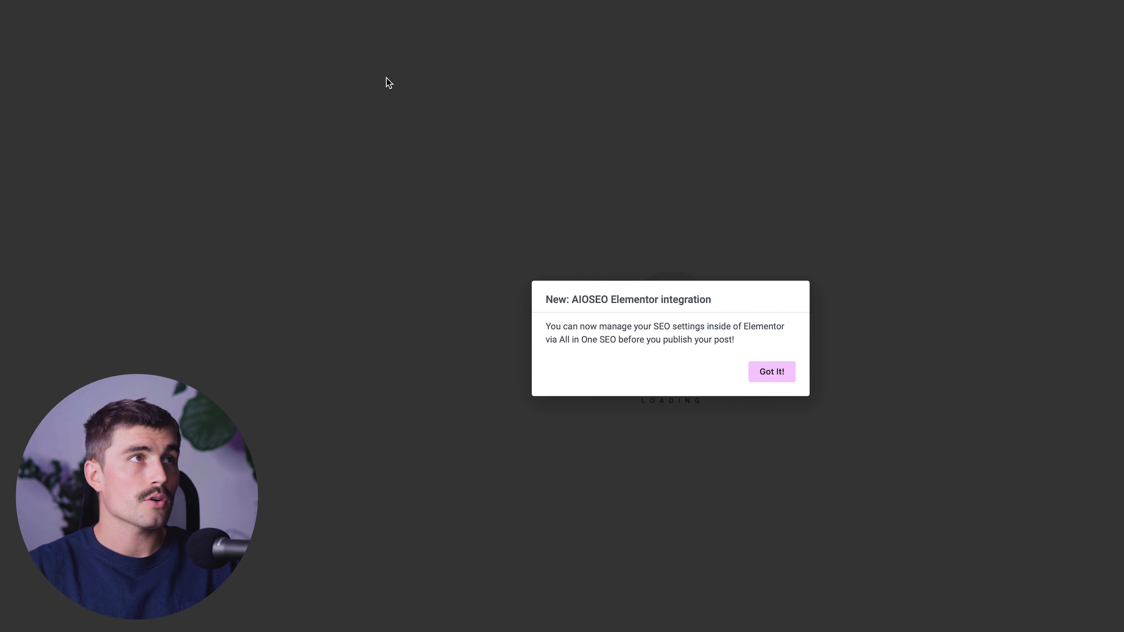
{"action": "left_click", "coordinate": [772, 374]}
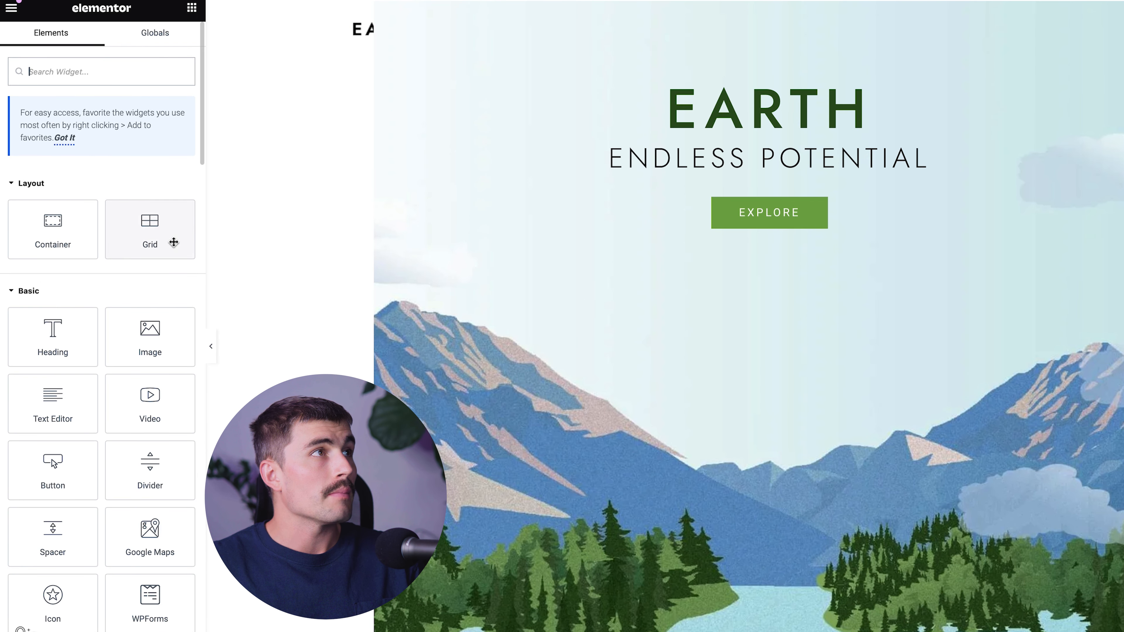
Add an Image widget above the Earth hero section and open its image selection
{"action": "scroll", "coordinate": [97, 243], "scroll_direction": "down", "scroll_amount": 5}
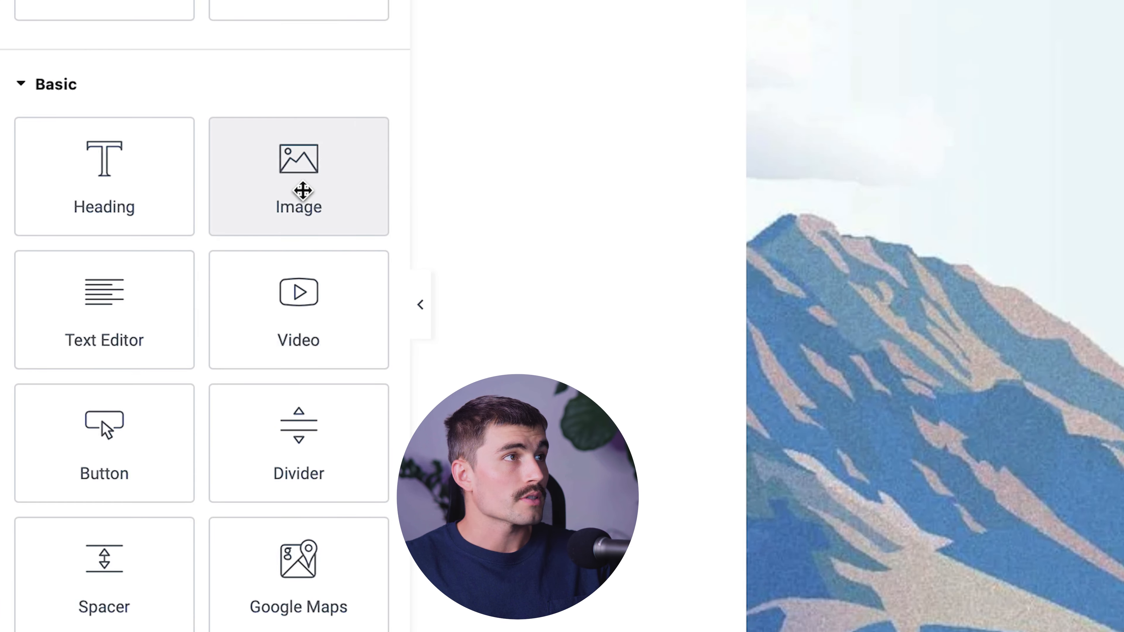
{"action": "left_click_drag", "start_coordinate": [303, 190], "coordinate": [652, 360]}
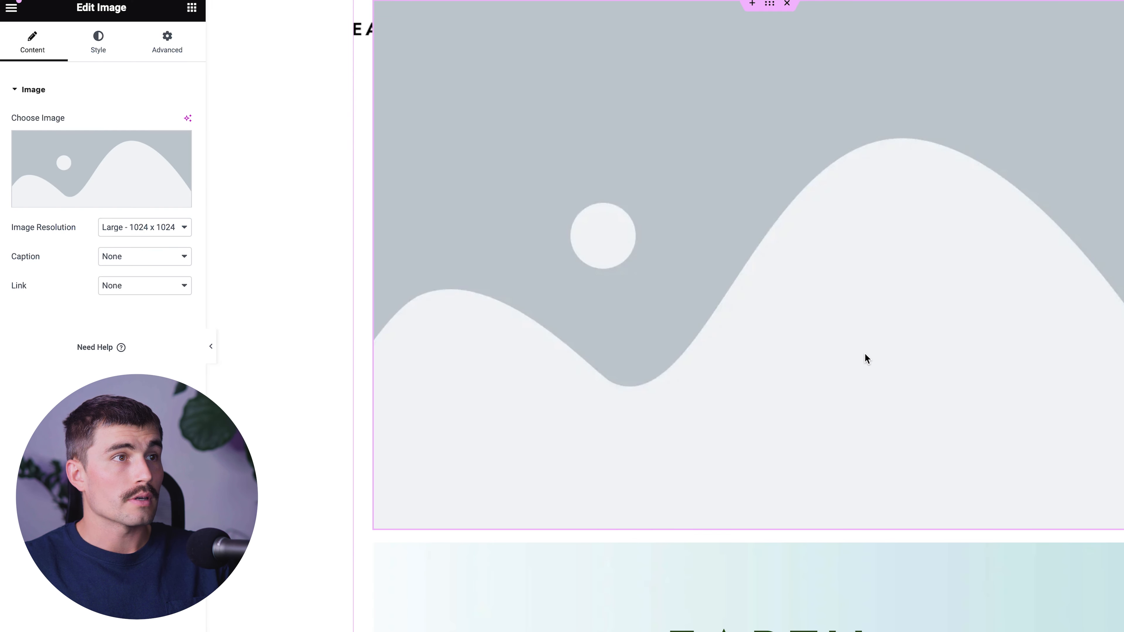
{"action": "left_click", "coordinate": [271, 167]}
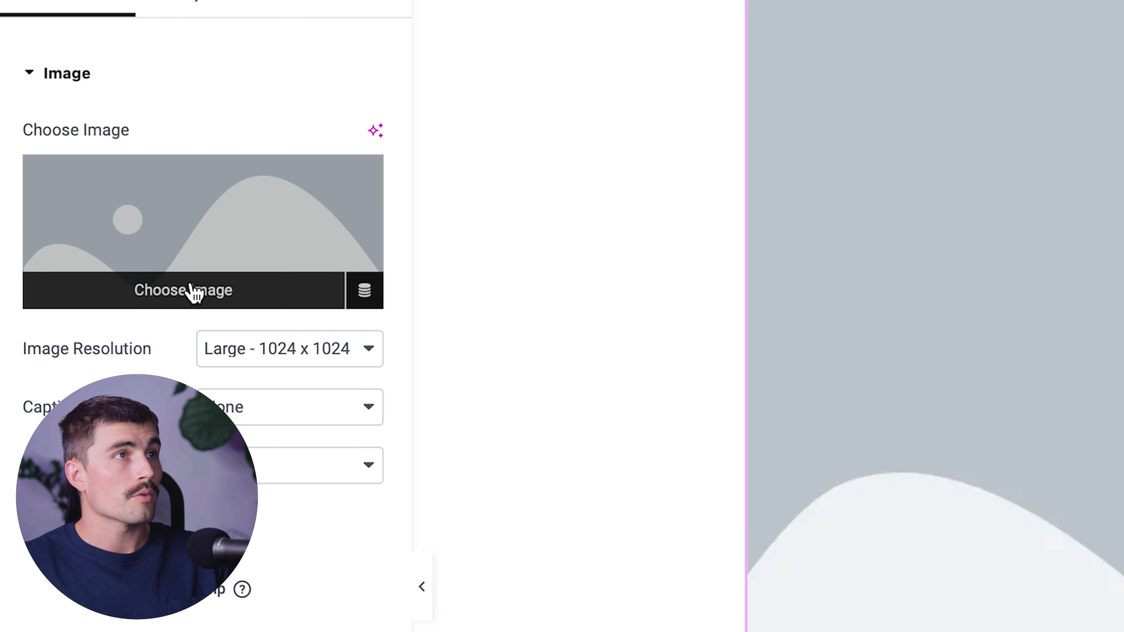
{"action": "left_click", "coordinate": [96, 199]}
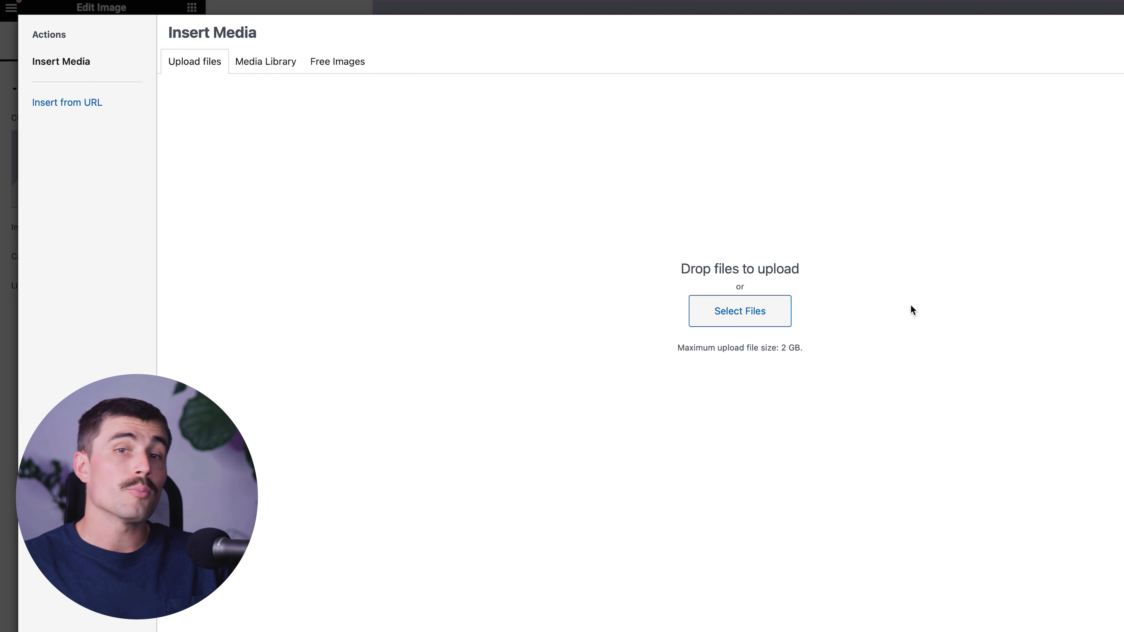
Search the free stock images for "typewriter" and insert a photo of a vintage black typewriter into the Image widget
{"action": "left_click", "coordinate": [263, 62]}
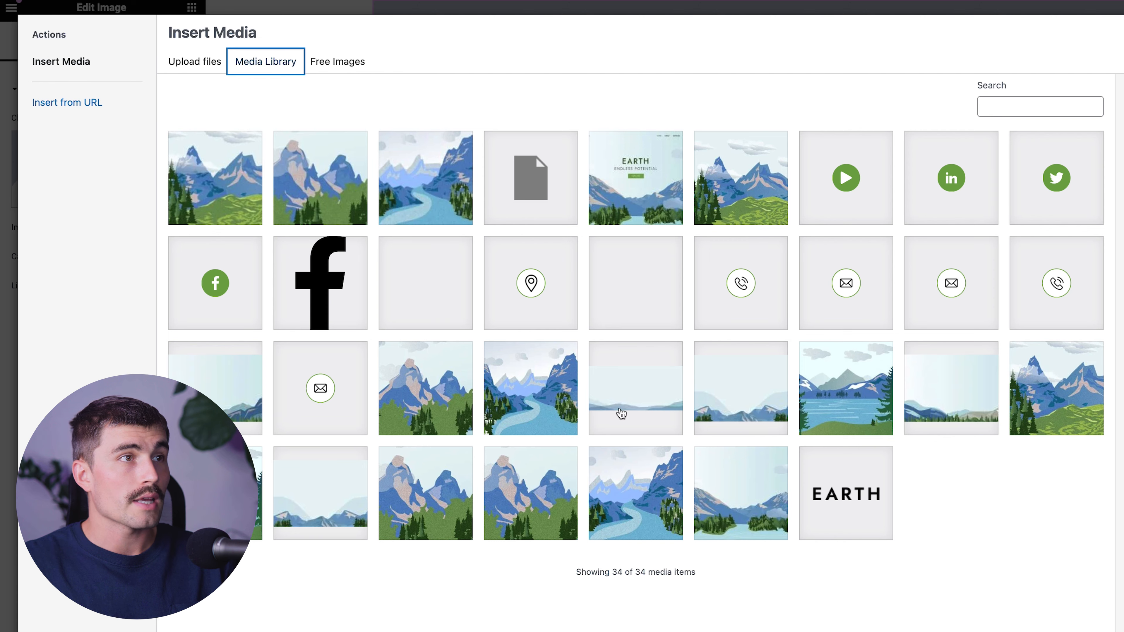
{"action": "left_click", "coordinate": [329, 61]}
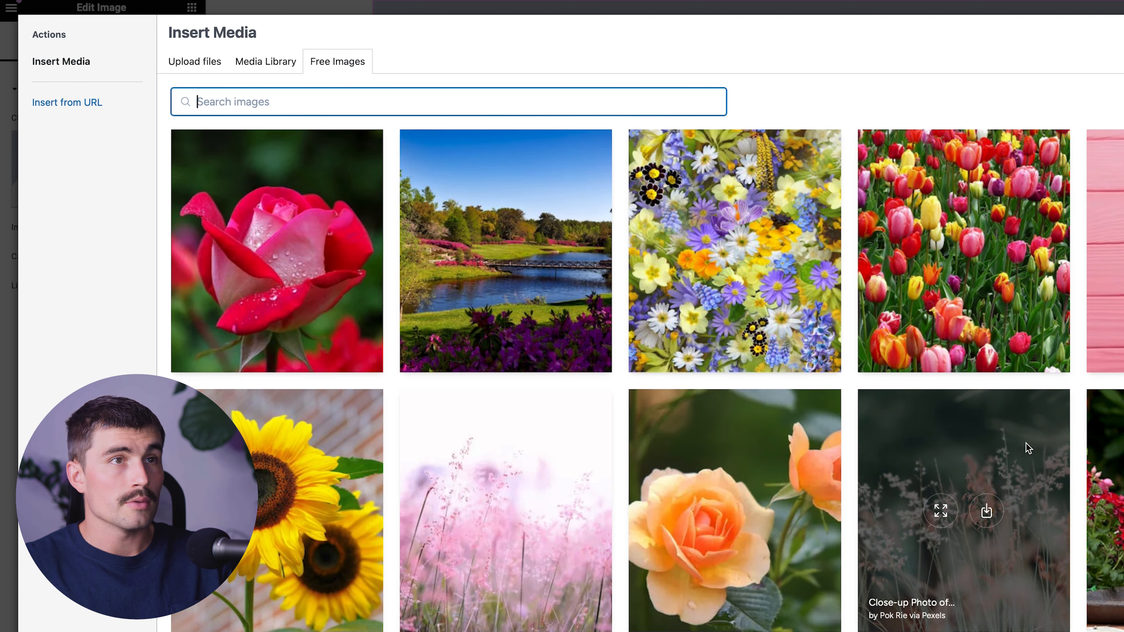
{"action": "scroll", "coordinate": [1025, 443], "scroll_direction": "down", "scroll_amount": 5}
{"action": "scroll", "coordinate": [502, 314], "scroll_direction": "up", "scroll_amount": 5}
{"action": "type", "text": "typ"}
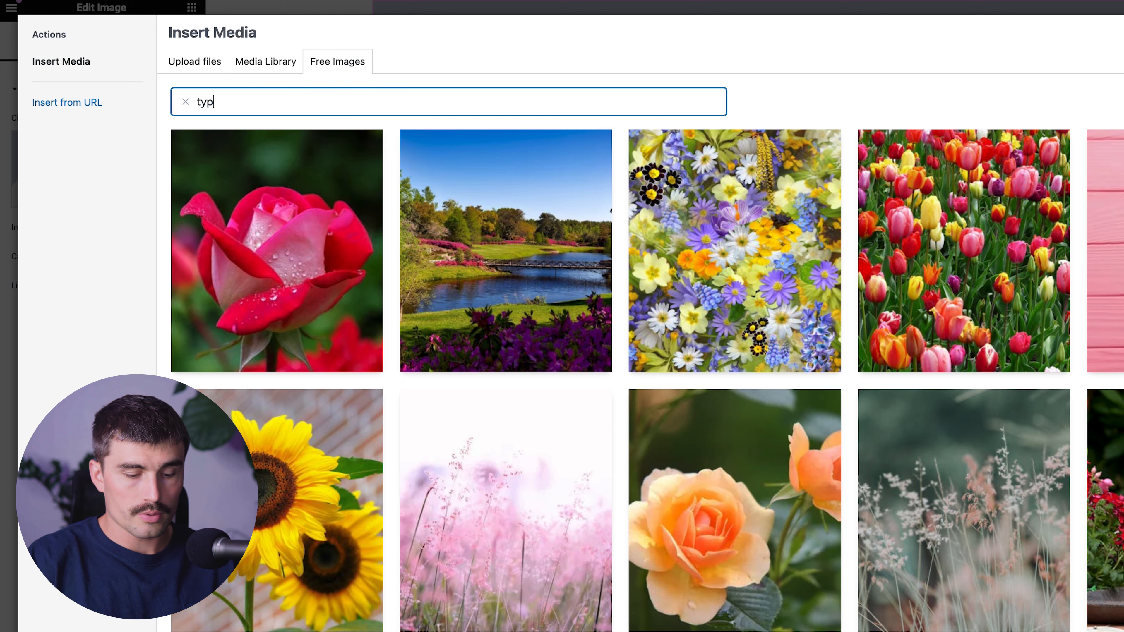
{"action": "type", "text": "e writer"}
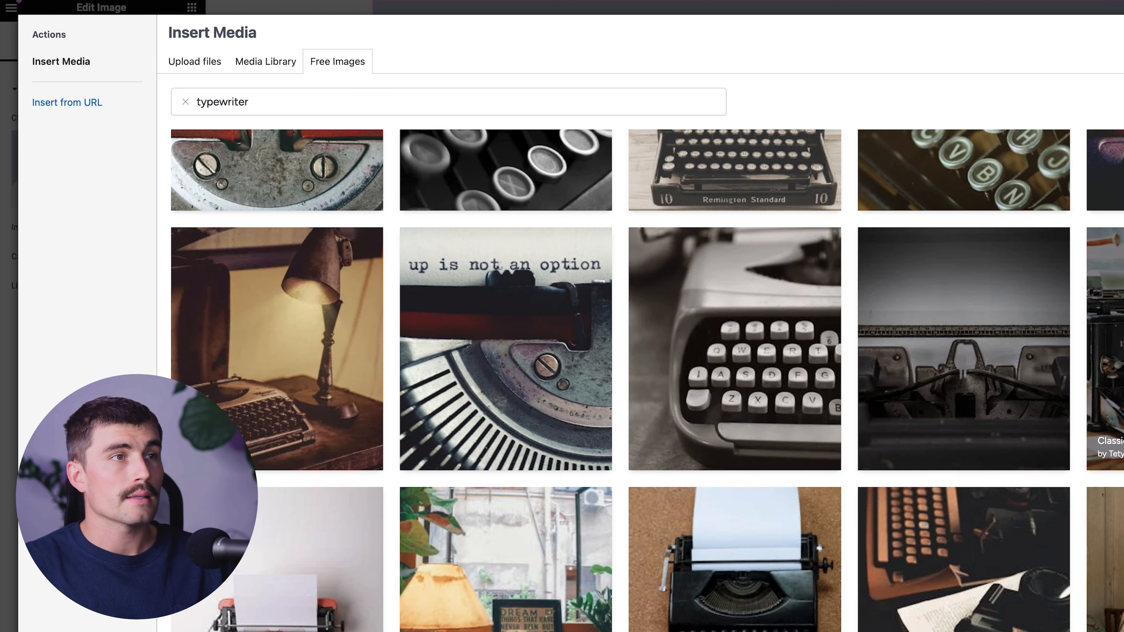
{"action": "left_click", "coordinate": [976, 343]}
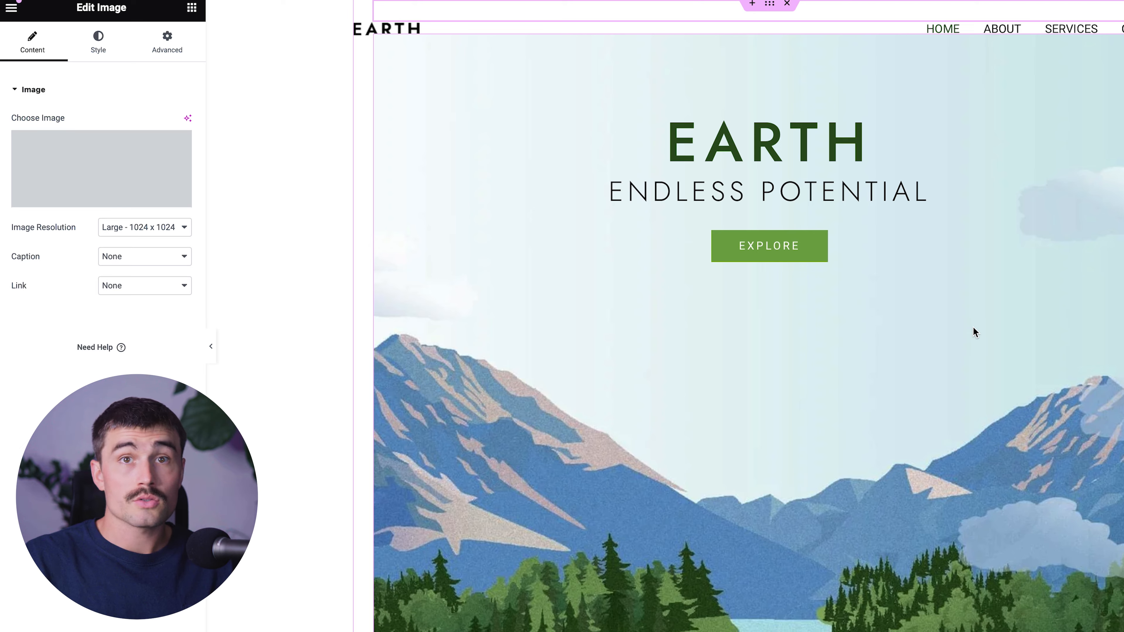
Add a Button widget beneath the typewriter image and label it "Subscribe now"
{"action": "left_click_drag", "start_coordinate": [774, 6], "coordinate": [760, 155]}
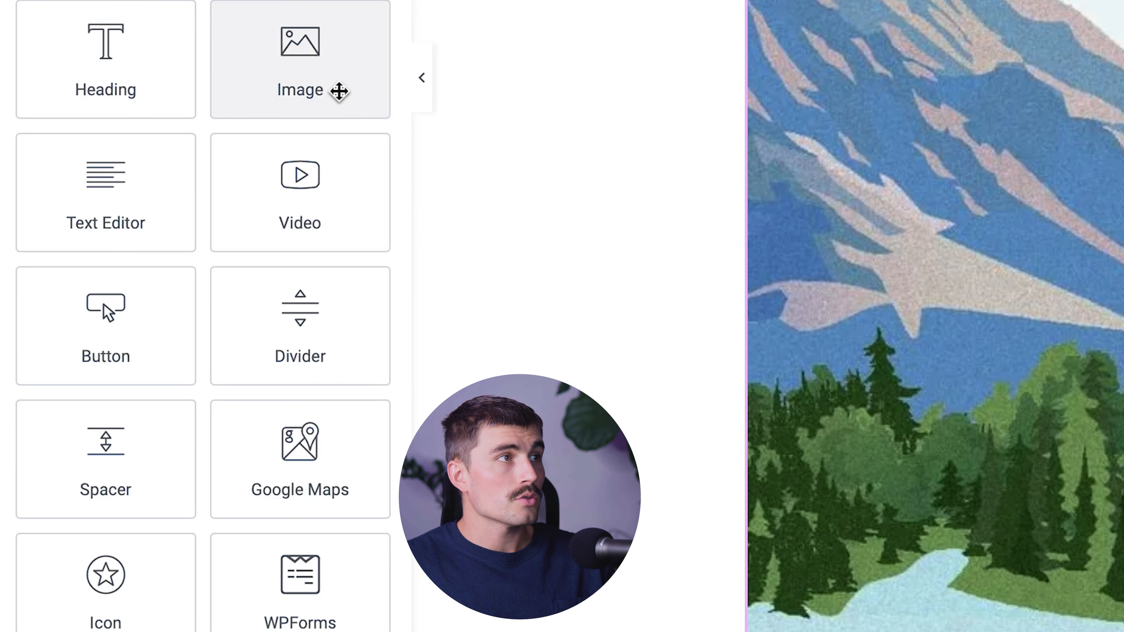
{"action": "left_click_drag", "start_coordinate": [201, 294], "coordinate": [595, 319]}
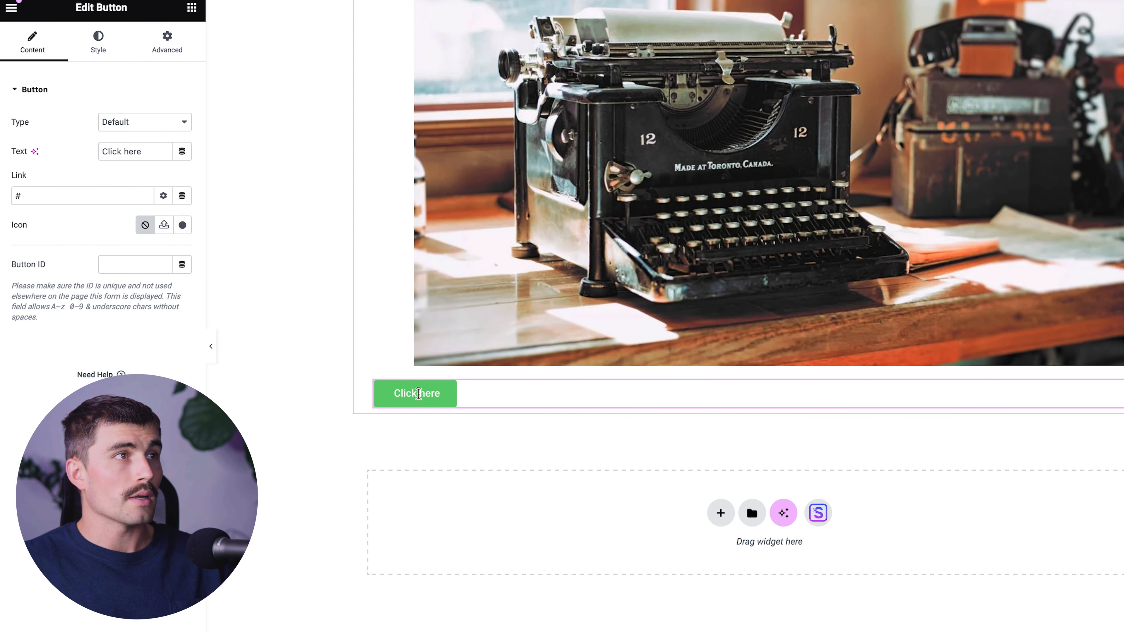
{"action": "triple_click", "coordinate": [418, 393]}
{"action": "type", "text": "Subscribe now"}
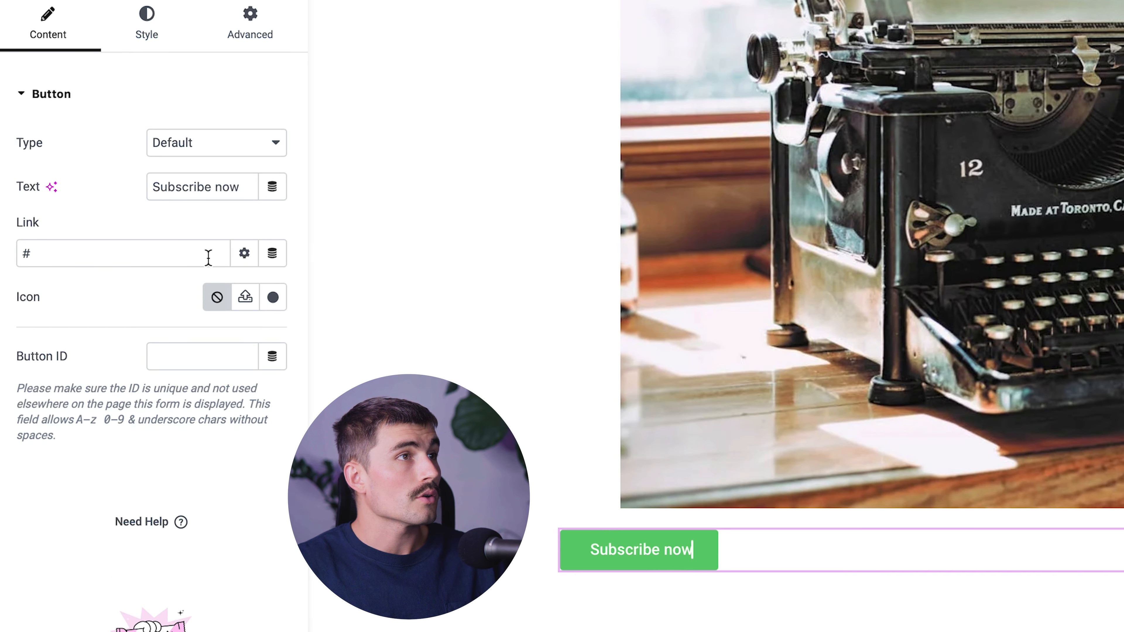
Give the "Subscribe now" button a dark green background and center it
{"action": "left_click", "coordinate": [160, 31]}
{"action": "left_click", "coordinate": [273, 407]}
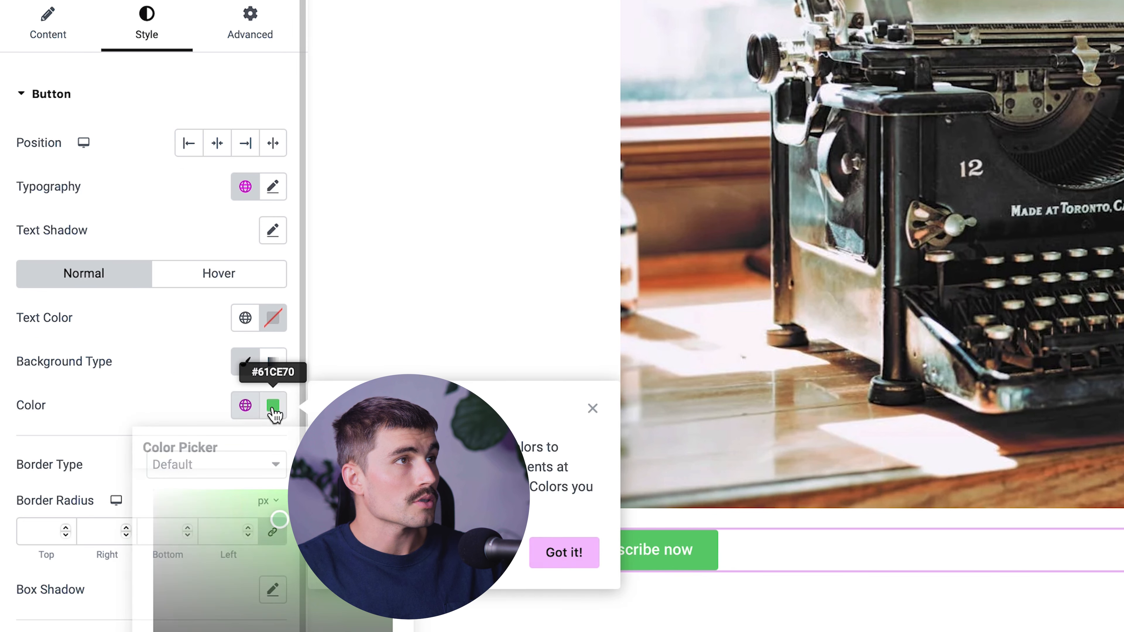
{"action": "left_click", "coordinate": [268, 596]}
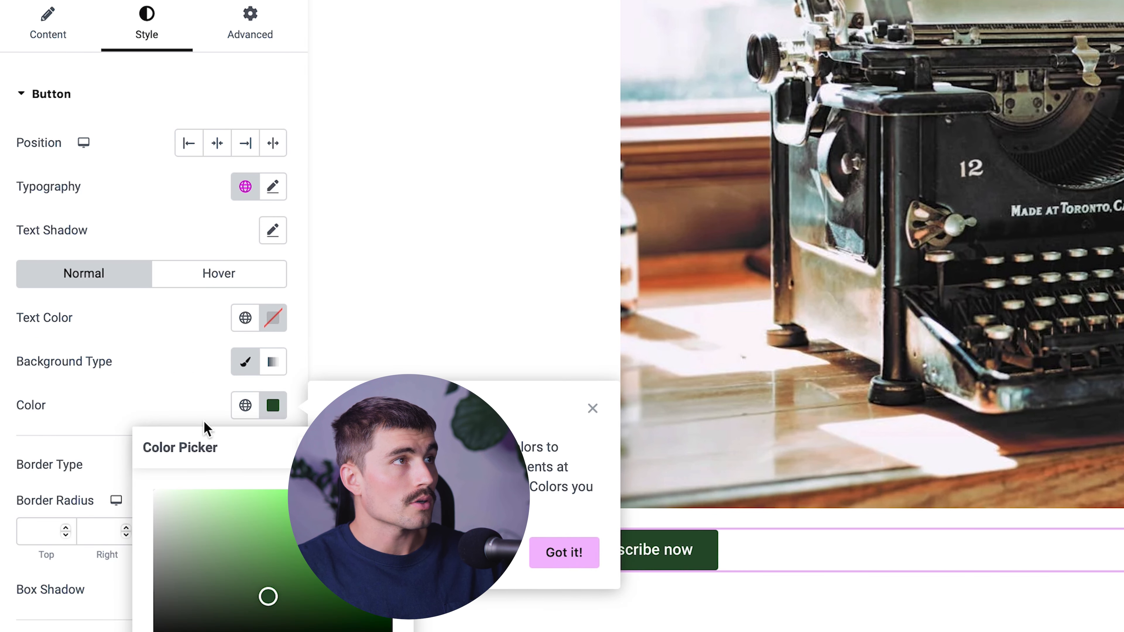
{"action": "left_click", "coordinate": [169, 403]}
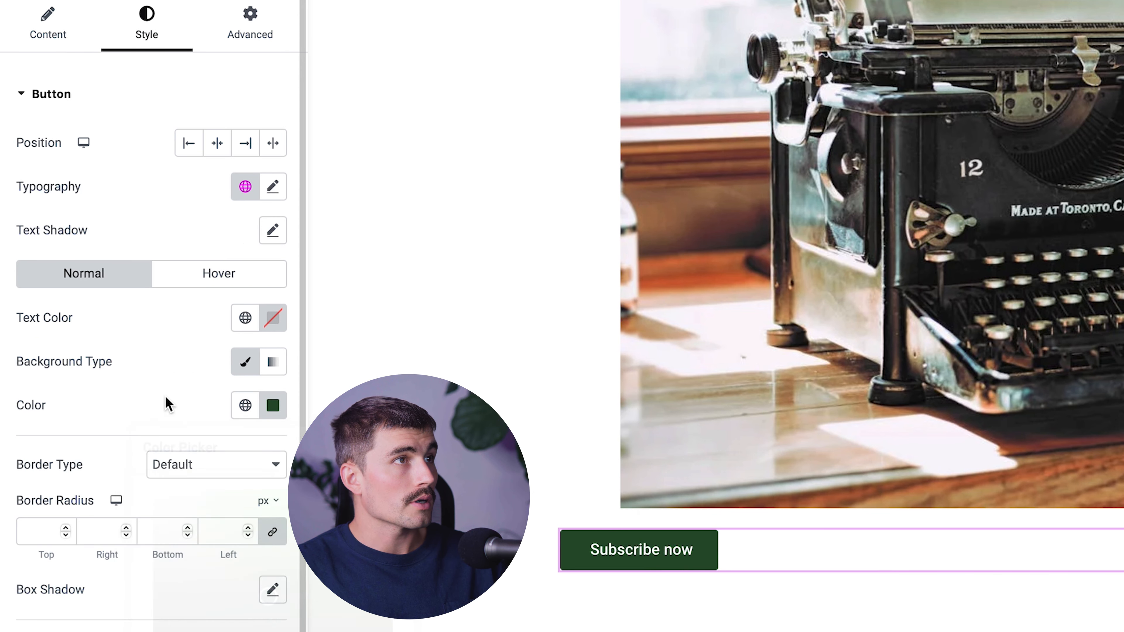
{"action": "left_click", "coordinate": [221, 148]}
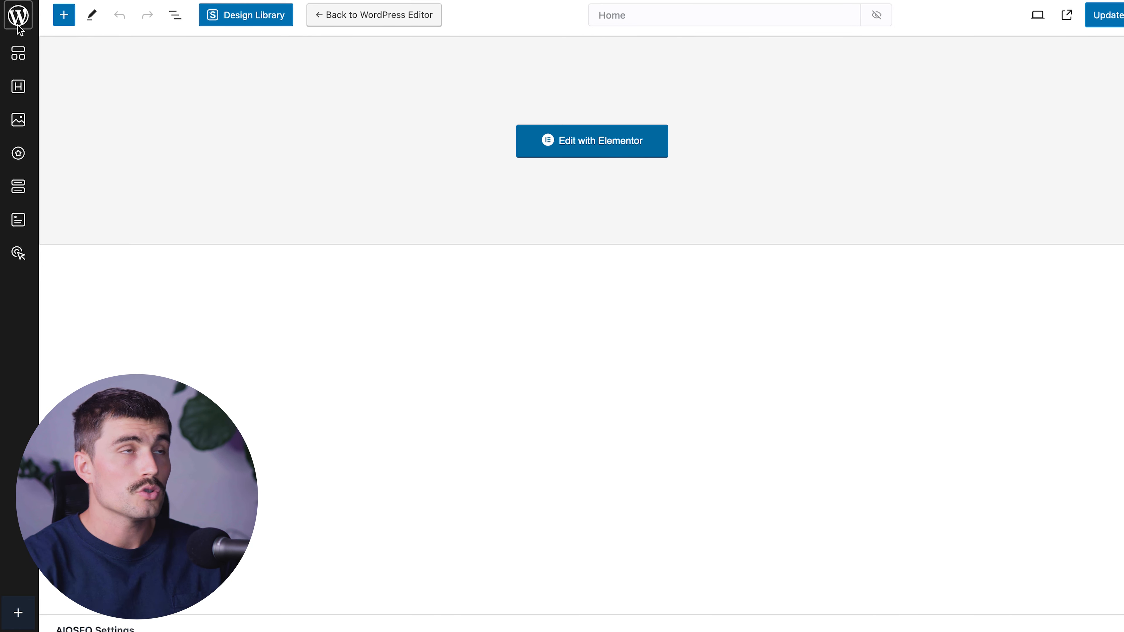
Add a post category named "Productivity" with no parent category and the description "This category is for all things productivity."
{"action": "left_click", "coordinate": [19, 18]}
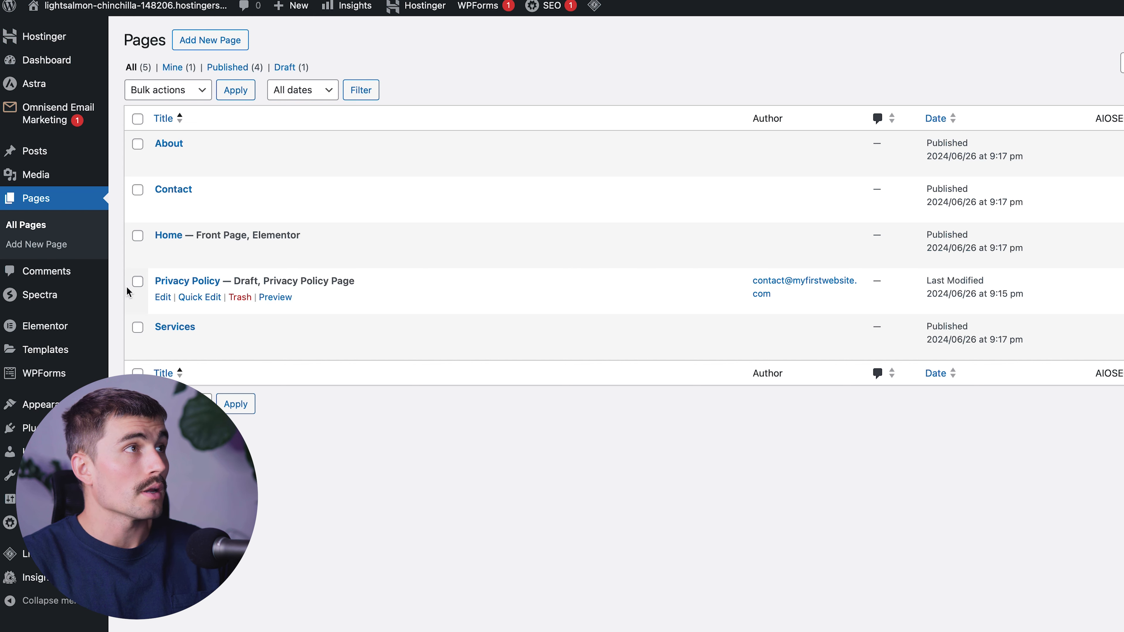
{"action": "mouse_move", "coordinate": [138, 153]}
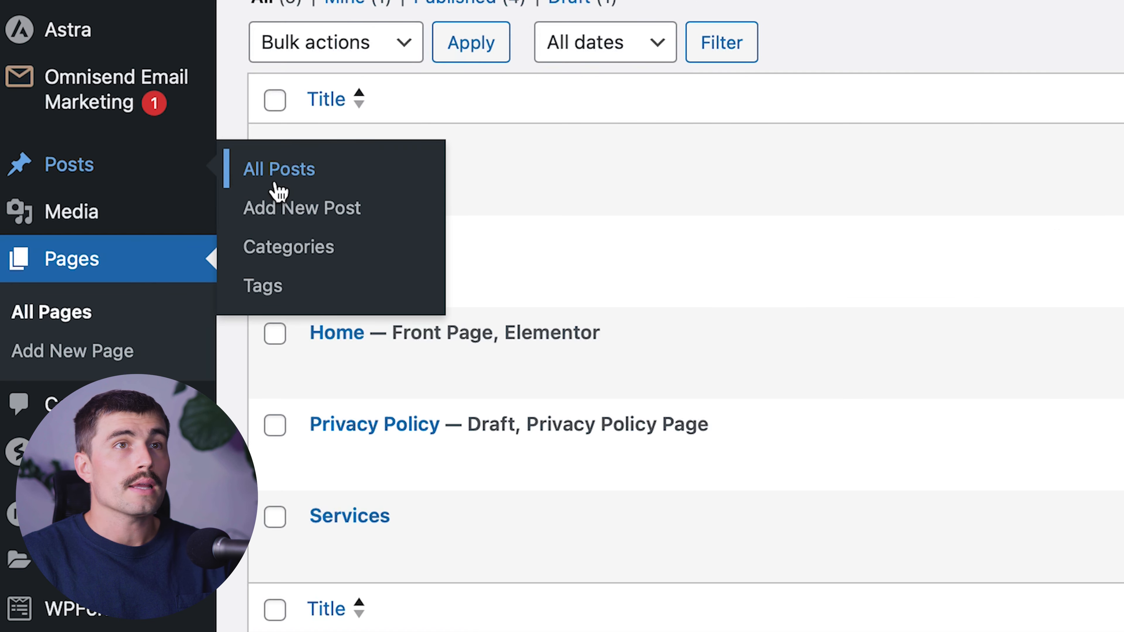
{"action": "left_click", "coordinate": [306, 256]}
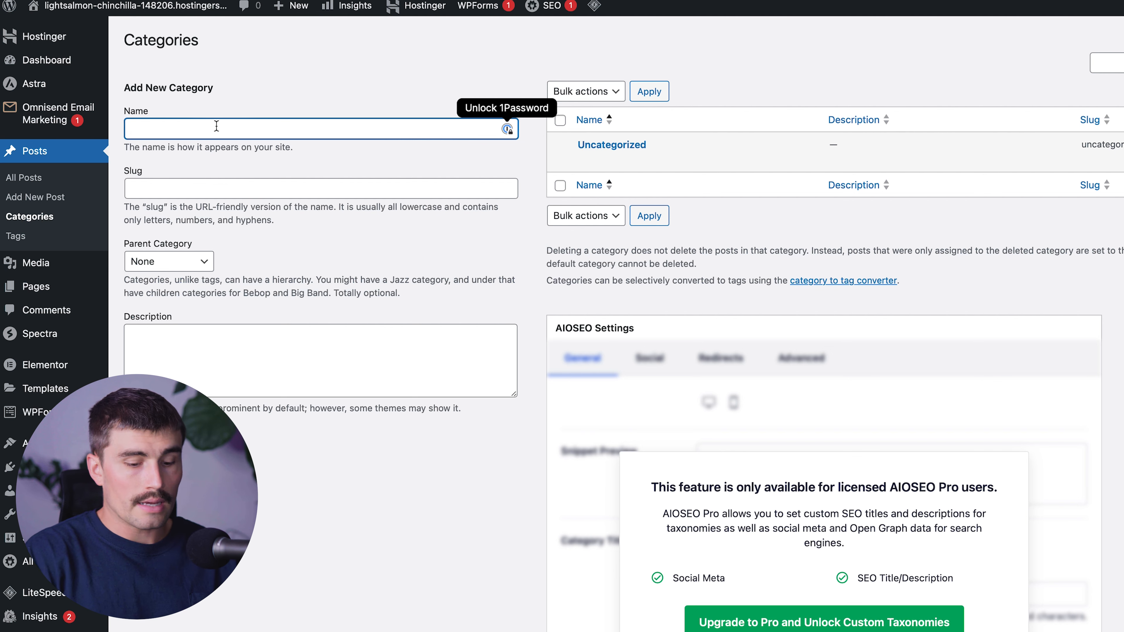
{"action": "type", "text": "Productivity"}
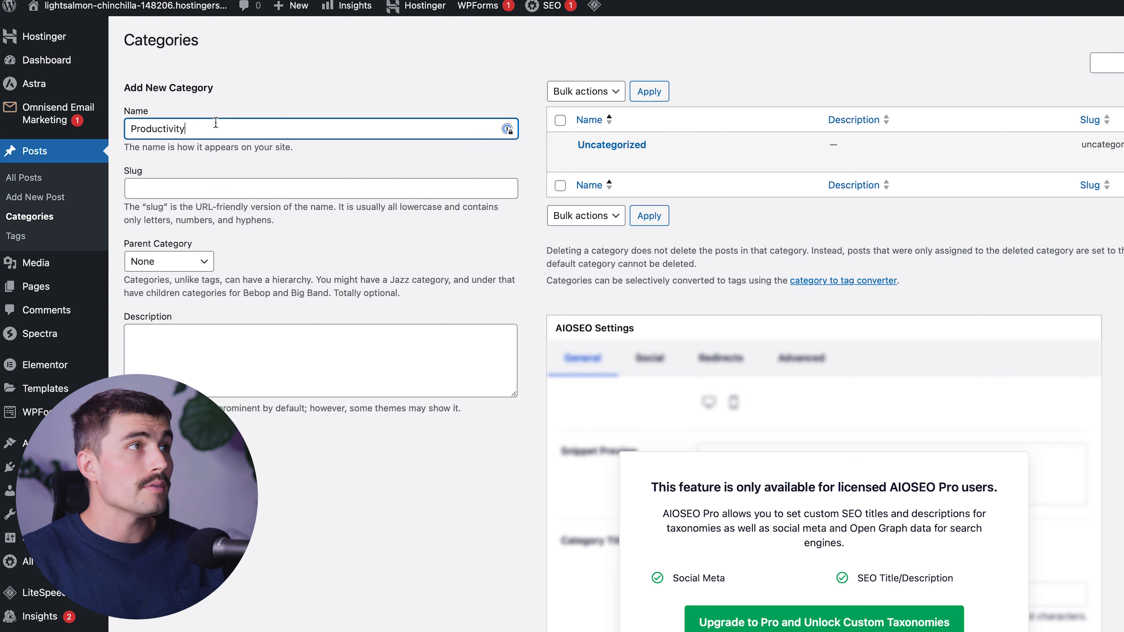
{"action": "left_click", "coordinate": [249, 357]}
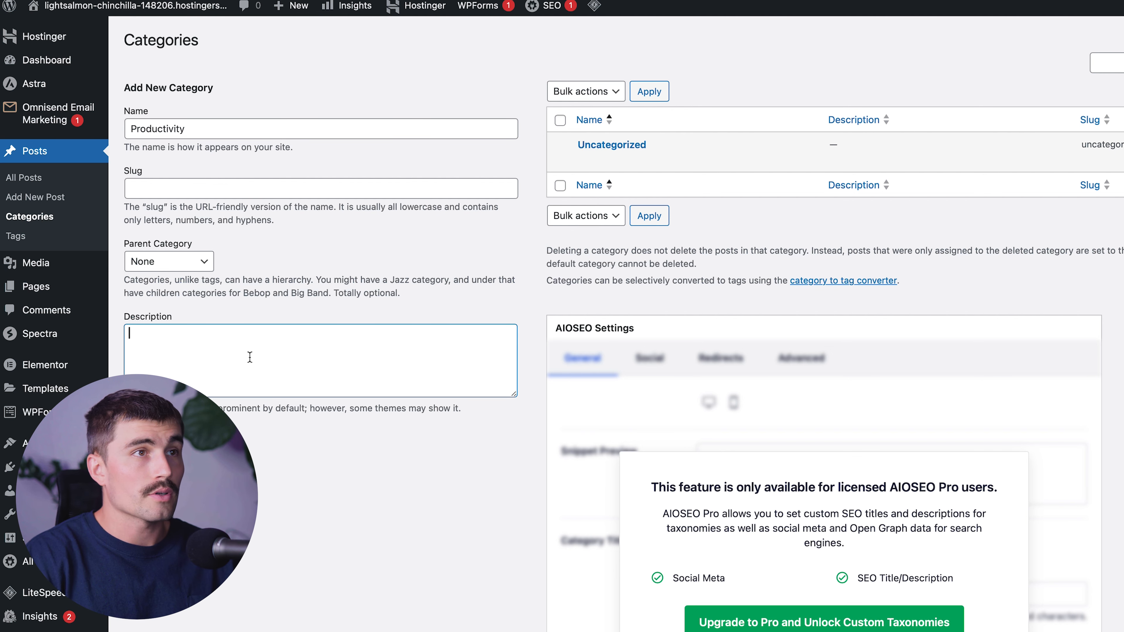
{"action": "type", "text": "This category is for all things productivity."}
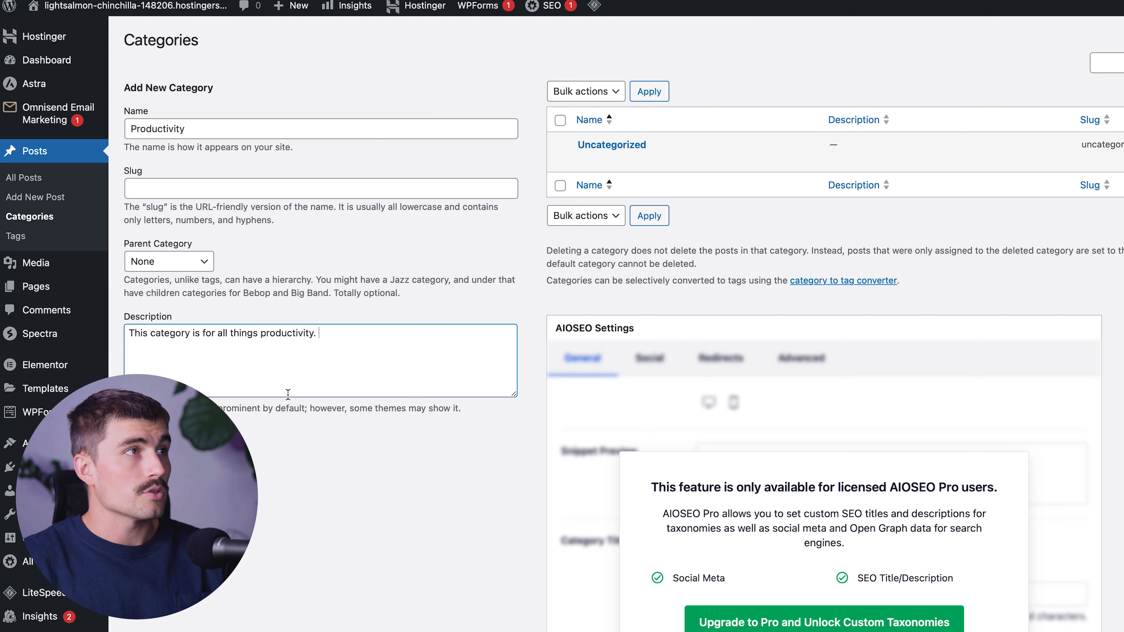
{"action": "left_click", "coordinate": [203, 260]}
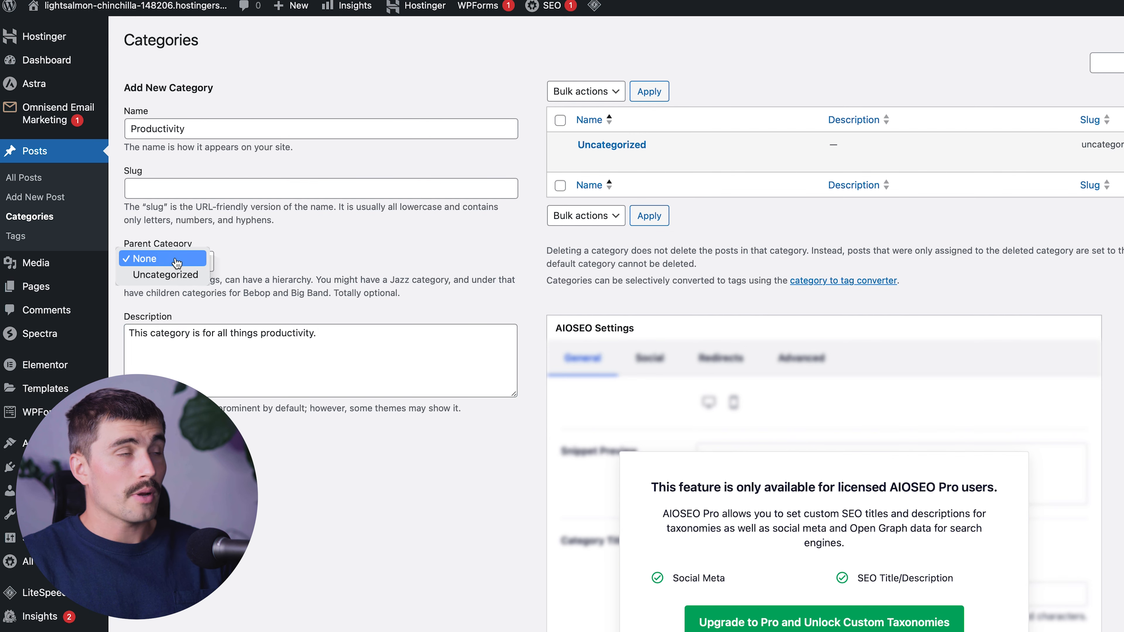
{"action": "left_click", "coordinate": [188, 264]}
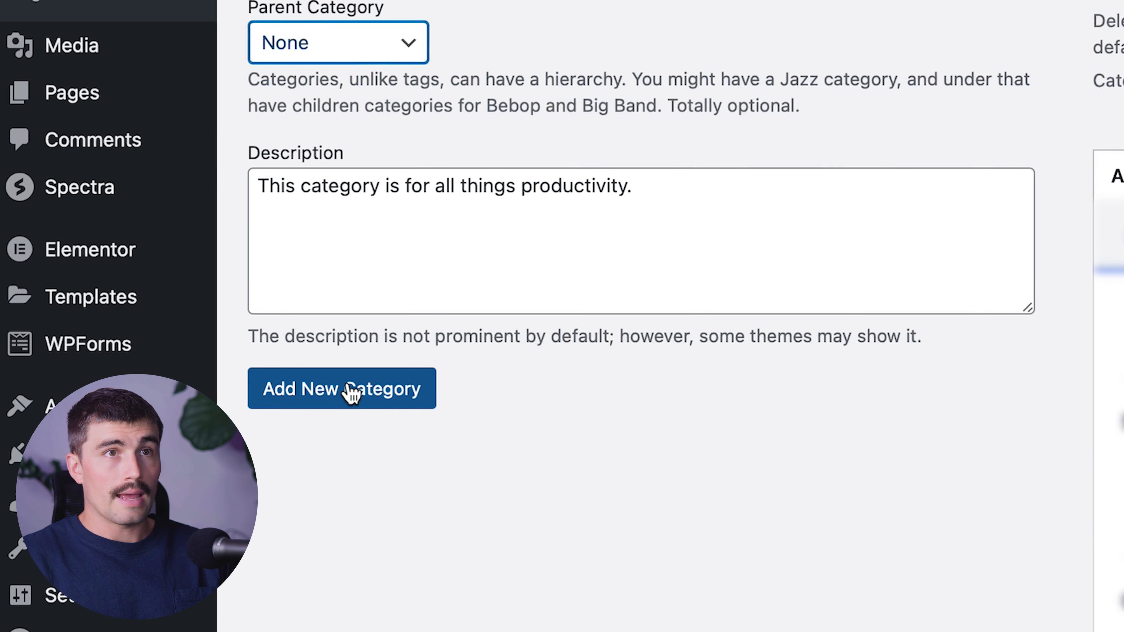
{"action": "left_click", "coordinate": [352, 393]}
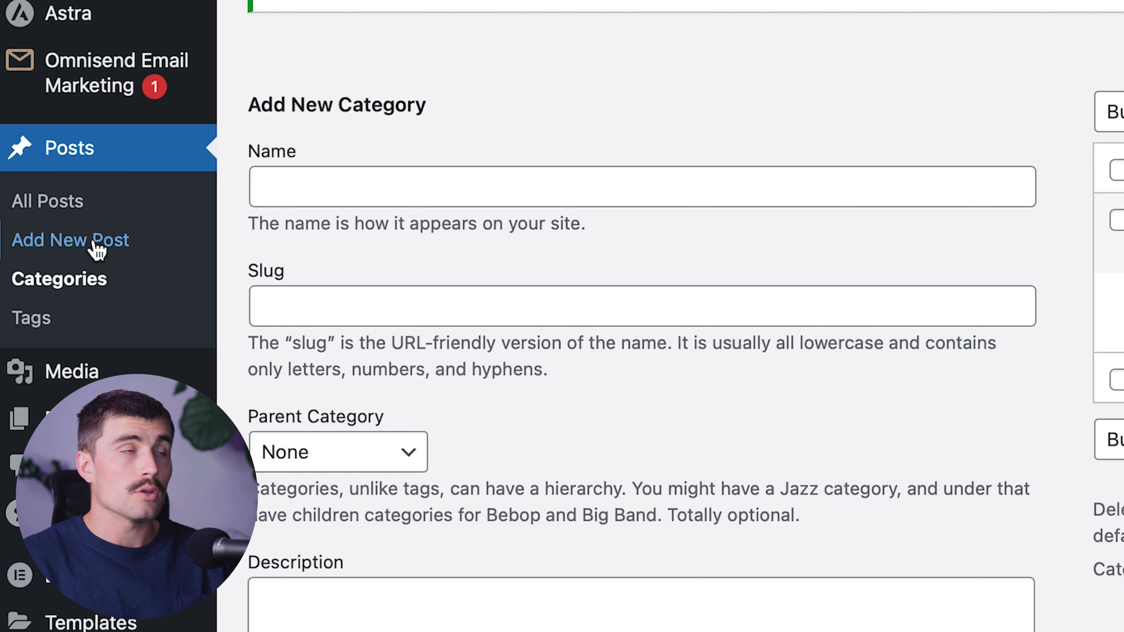
Create a new blog post and fill its body with repetitions of the sentence "This is where you can ty your blog content."
{"action": "left_click", "coordinate": [94, 244]}
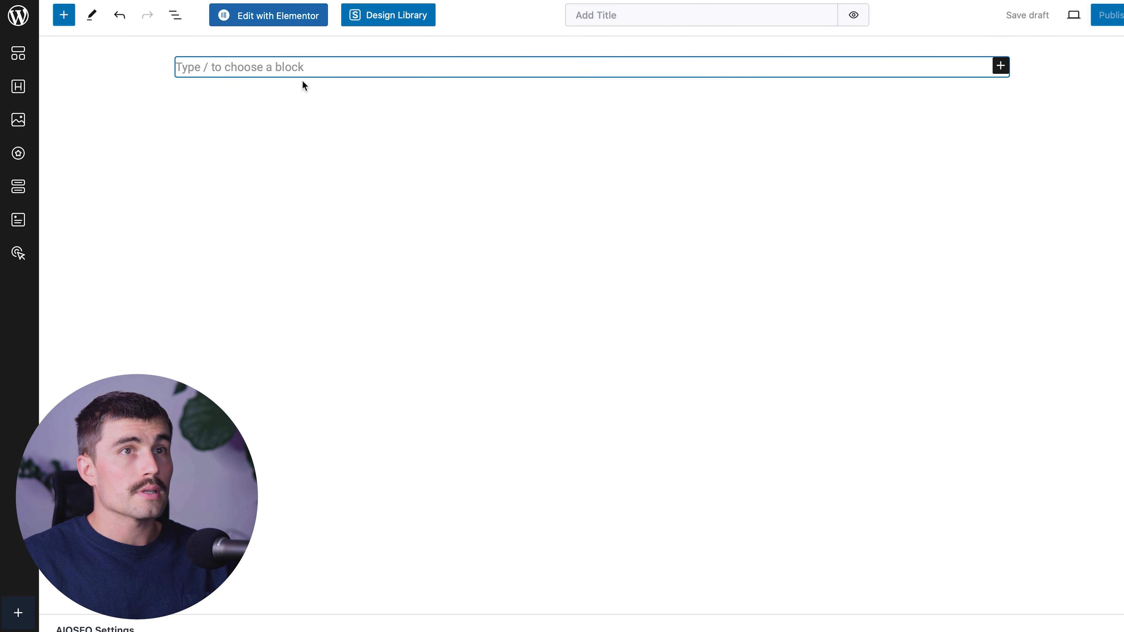
{"action": "type", "text": "This is where you can ty your blog content. This is where you can ty your blog content. This is where you can ty your blog content. This is where you can ty your blog content. This is where you can ty your blog content. This is where you can ty your blog content. This is where you can ty your blog content. This is where you can ty your blog content. This is where you can ty your blog content. This is where you can ty your blog content."}
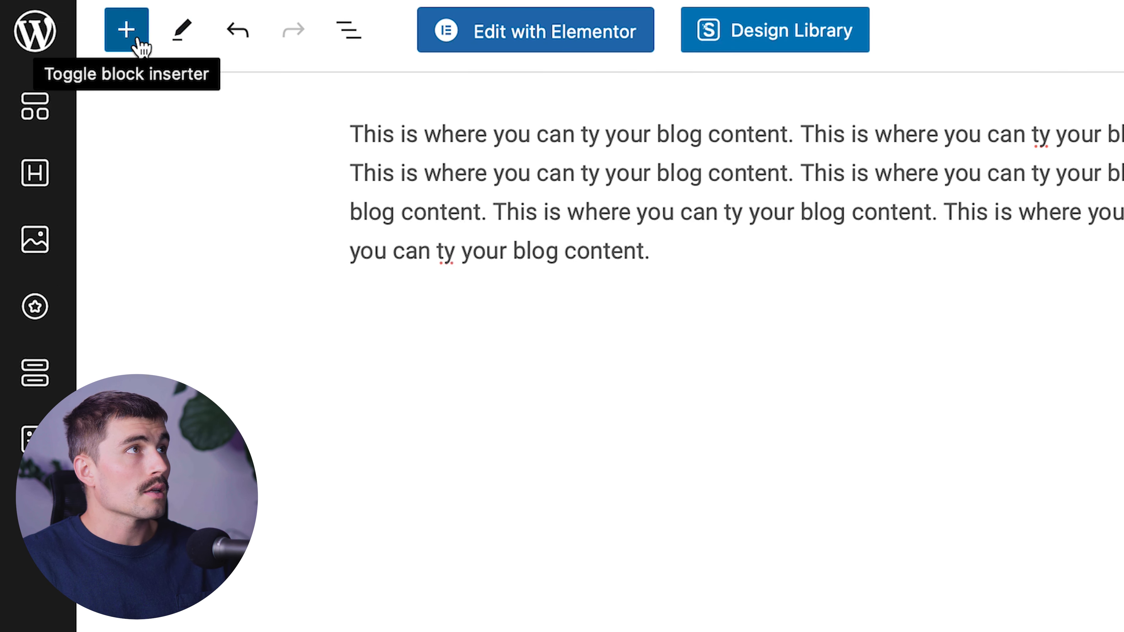
Browse the Spectra blocks that can be inserted into the post, without adding any
{"action": "left_click", "coordinate": [138, 40]}
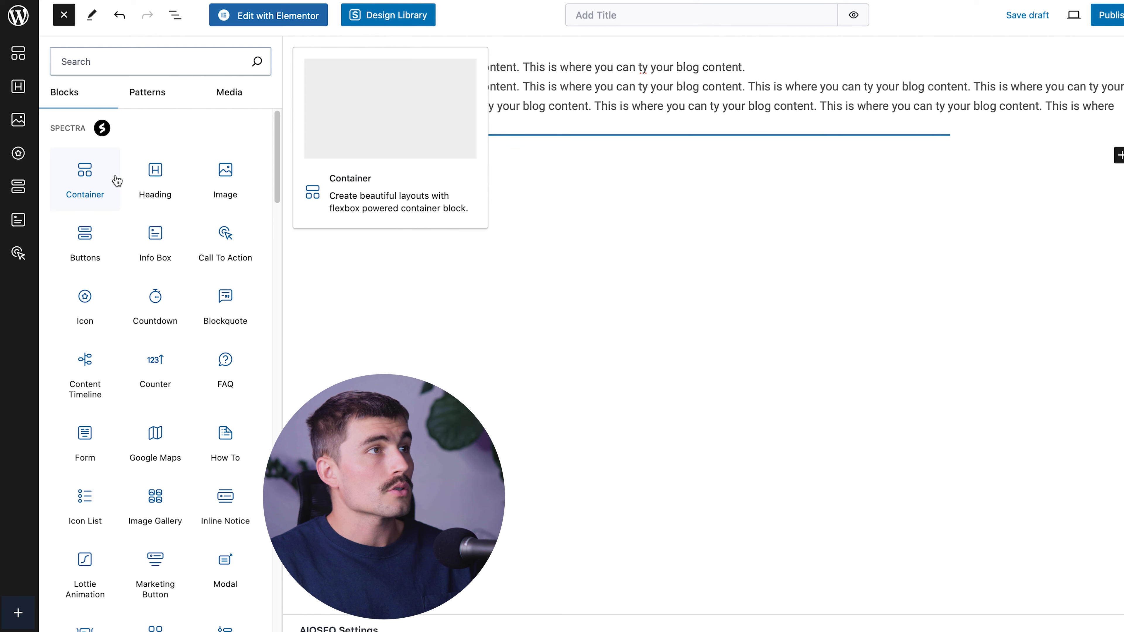
{"action": "scroll", "coordinate": [168, 297], "scroll_direction": "down", "scroll_amount": 3}
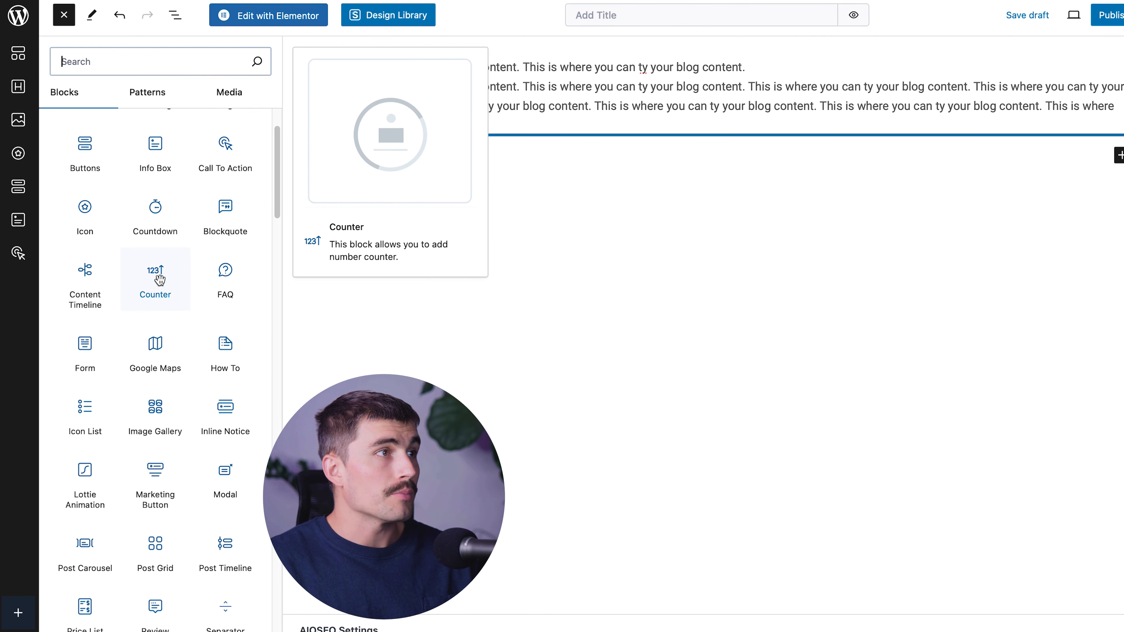
{"action": "scroll", "coordinate": [153, 367], "scroll_direction": "up", "scroll_amount": 3}
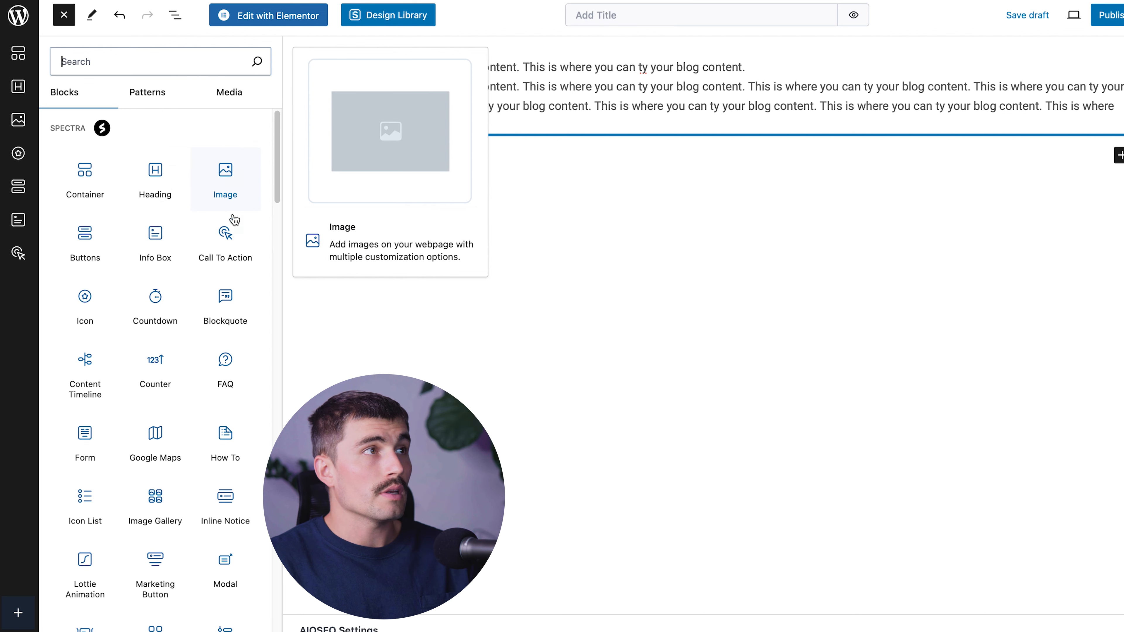
{"action": "left_click", "coordinate": [65, 16]}
{"action": "left_click", "coordinate": [66, 20]}
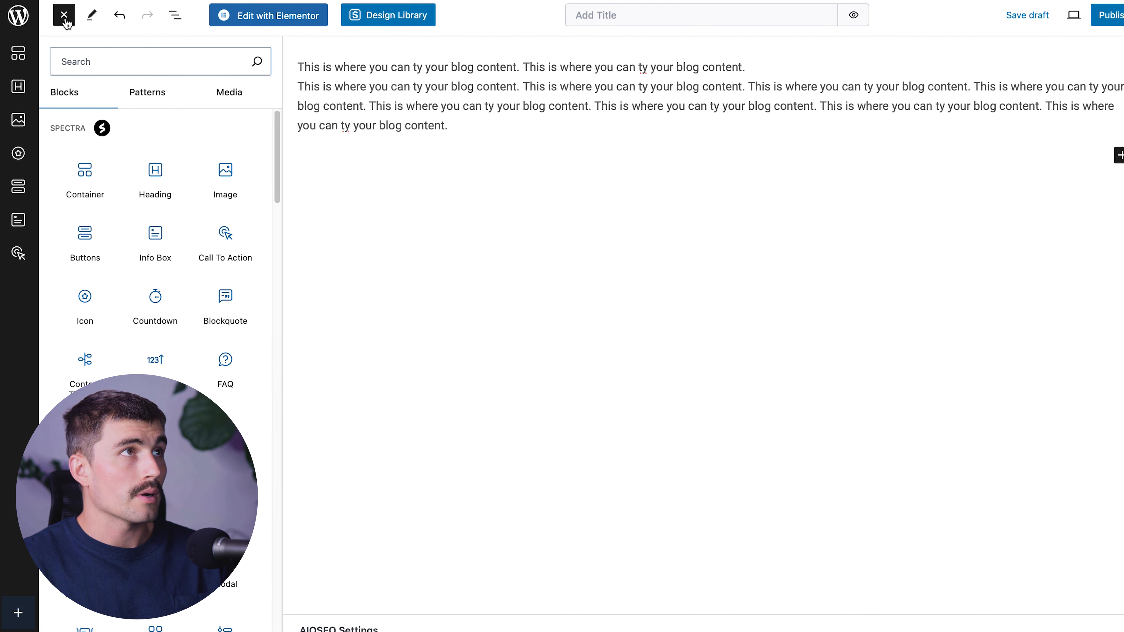
{"action": "left_click", "coordinate": [65, 18]}
Look through the ready-made patterns and page layouts in the Design Library, without inserting any
{"action": "left_click", "coordinate": [399, 17]}
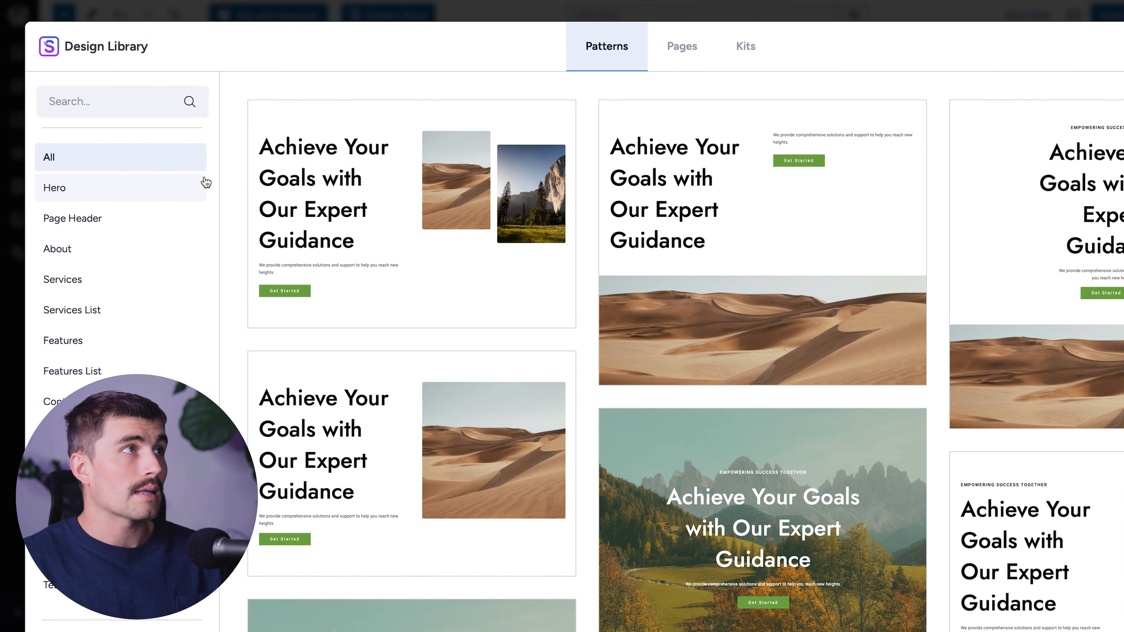
{"action": "scroll", "coordinate": [584, 301], "scroll_direction": "down", "scroll_amount": 10}
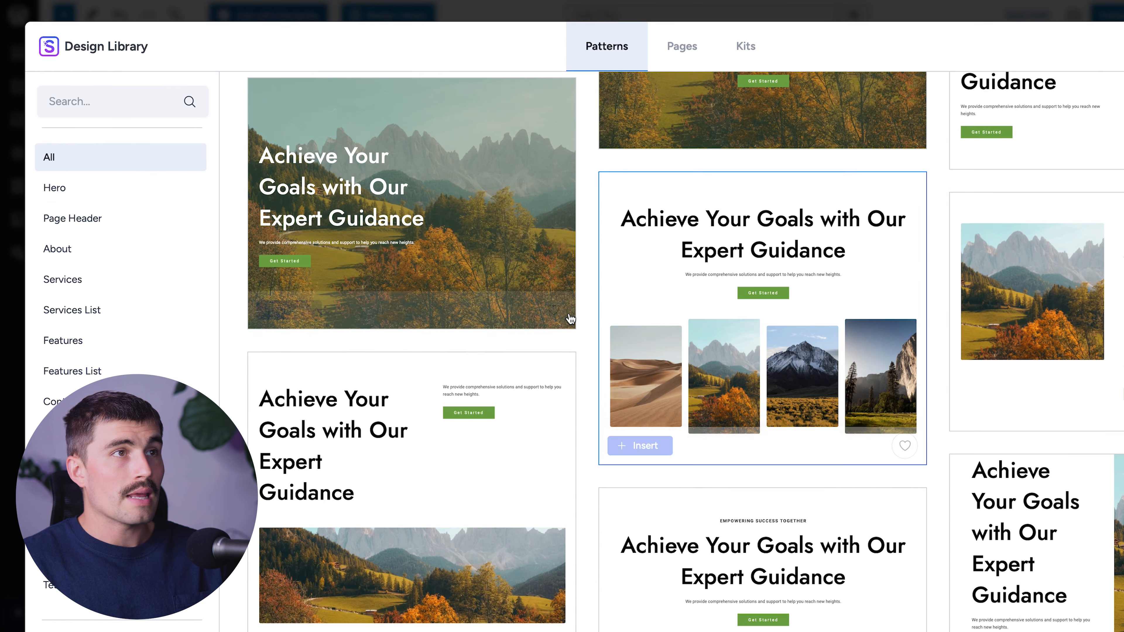
{"action": "scroll", "coordinate": [771, 436], "scroll_direction": "up", "scroll_amount": 10}
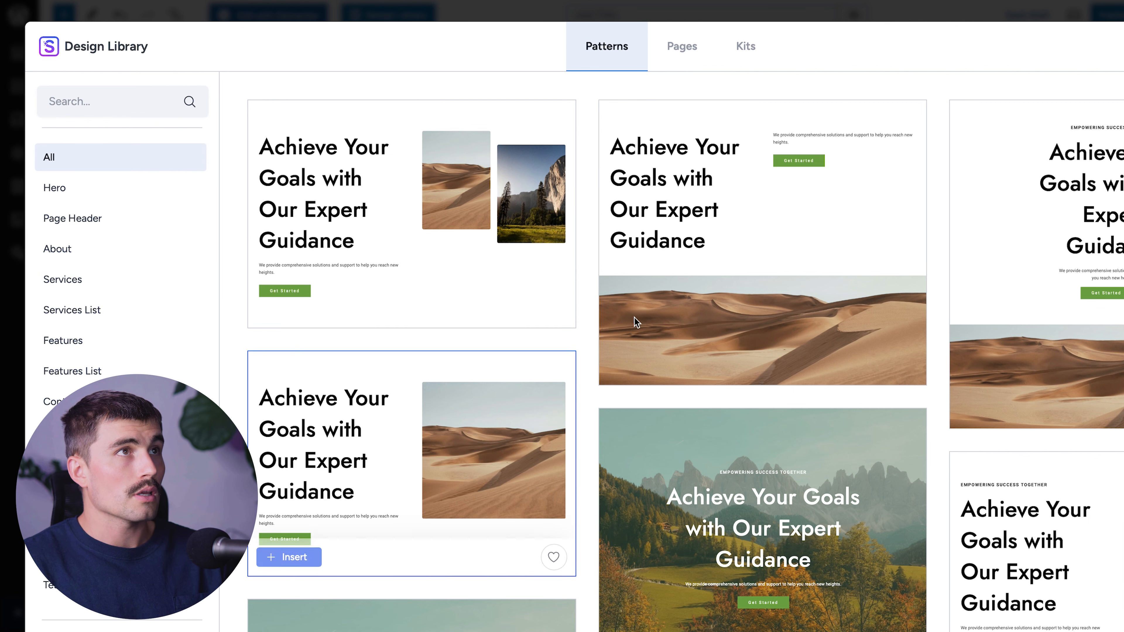
{"action": "left_click", "coordinate": [670, 54]}
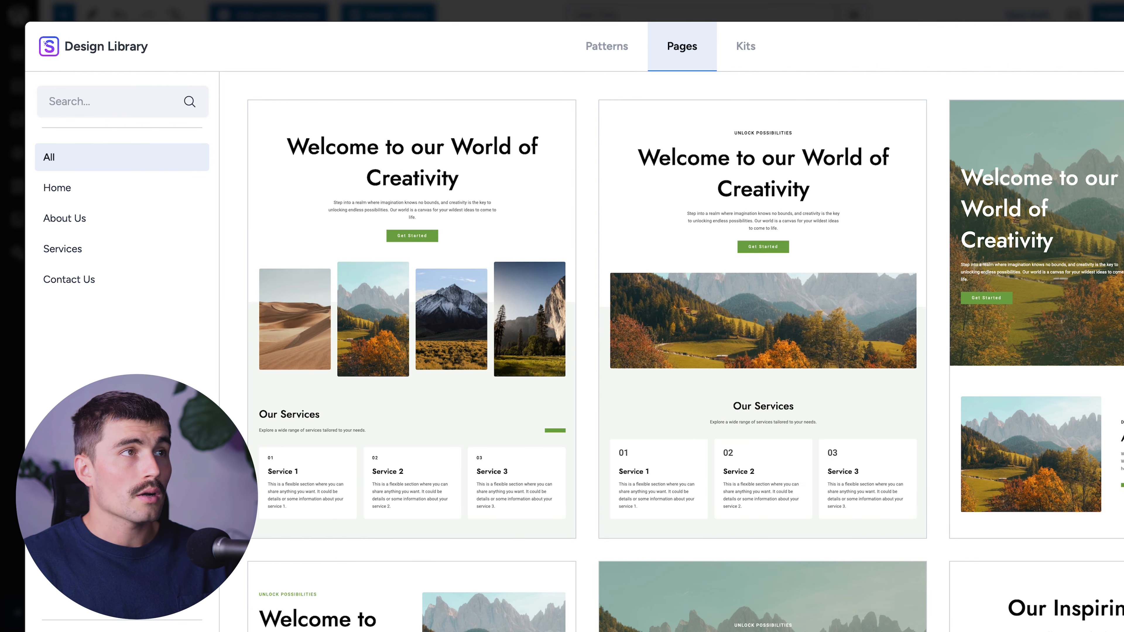
{"action": "left_click", "coordinate": [1122, 46]}
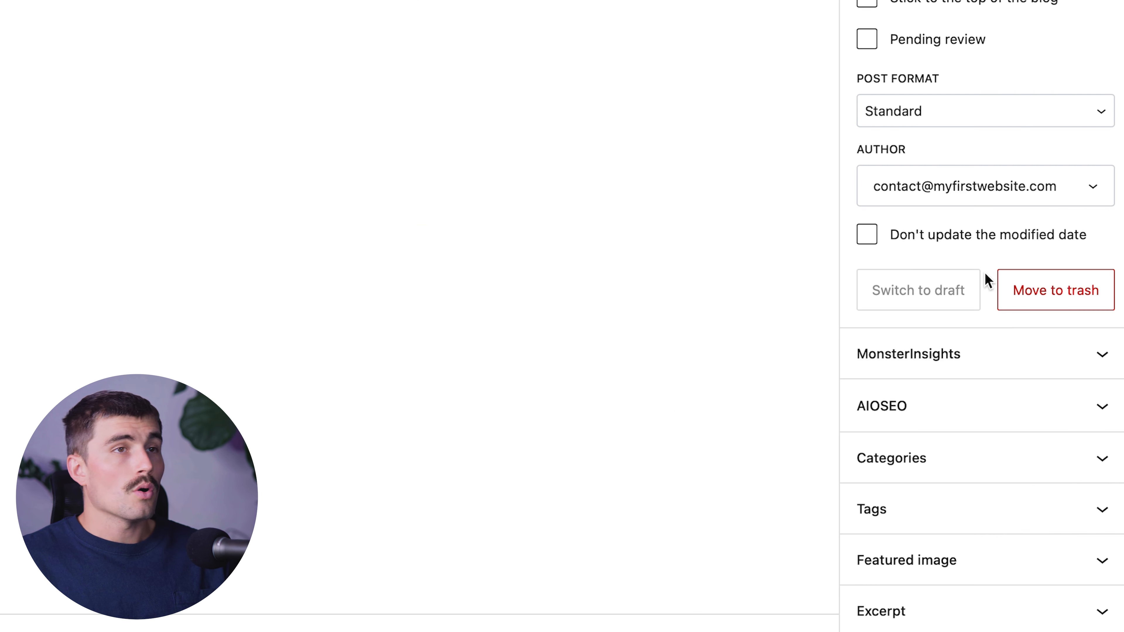
Assign the post to the "Productivity" category
{"action": "scroll", "coordinate": [924, 492], "scroll_direction": "down", "scroll_amount": 2}
{"action": "left_click", "coordinate": [947, 398]}
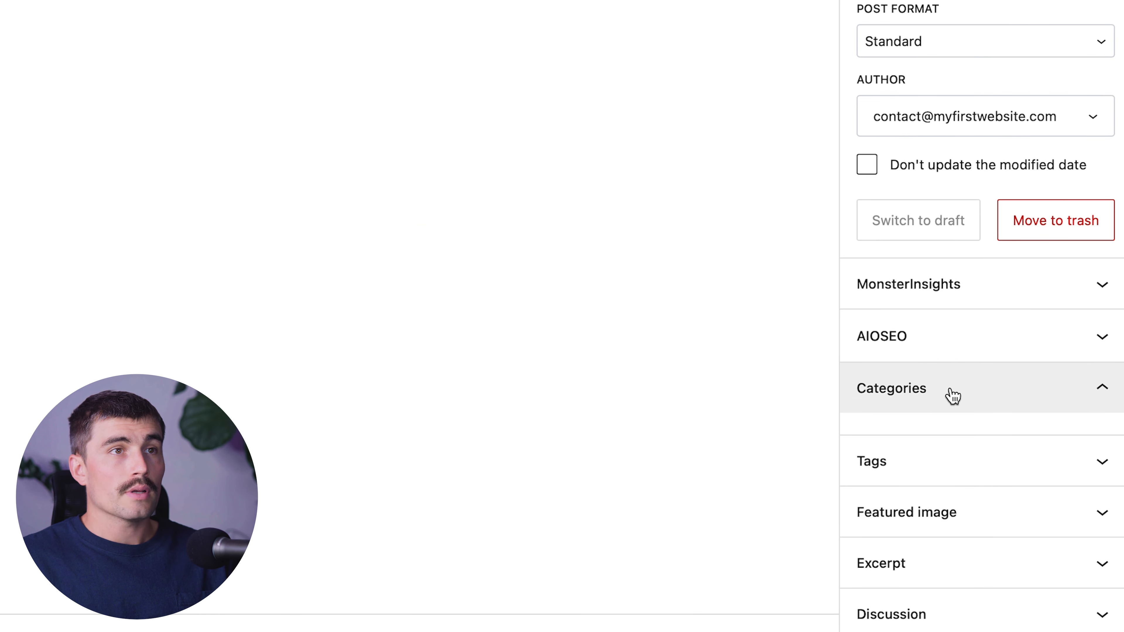
{"action": "scroll", "coordinate": [951, 394], "scroll_direction": "down", "scroll_amount": 3}
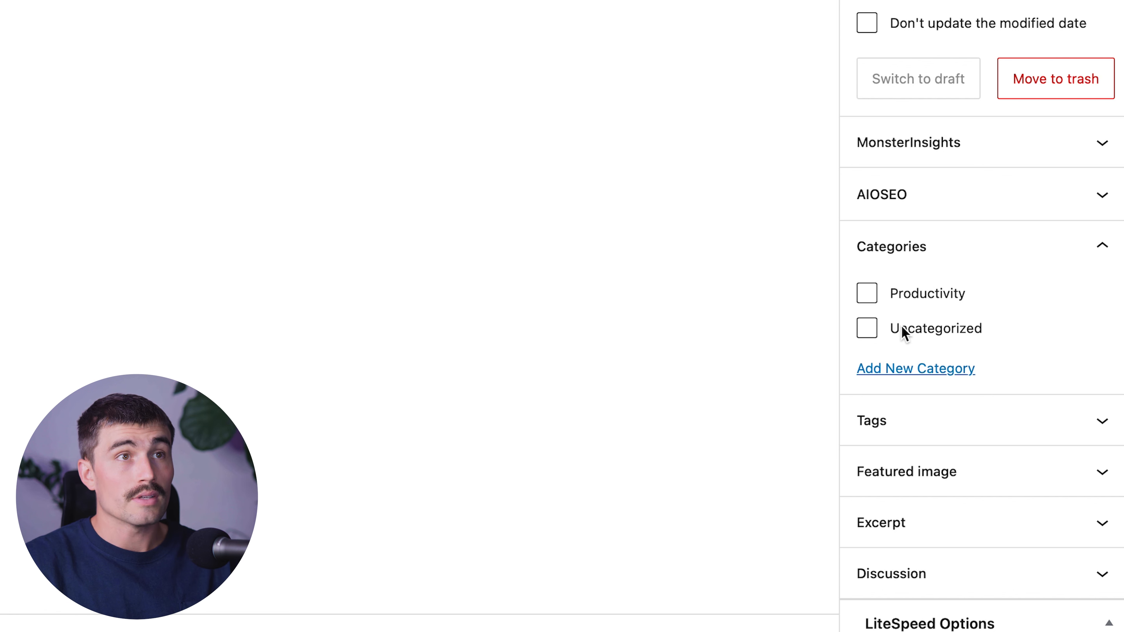
{"action": "left_click", "coordinate": [868, 294]}
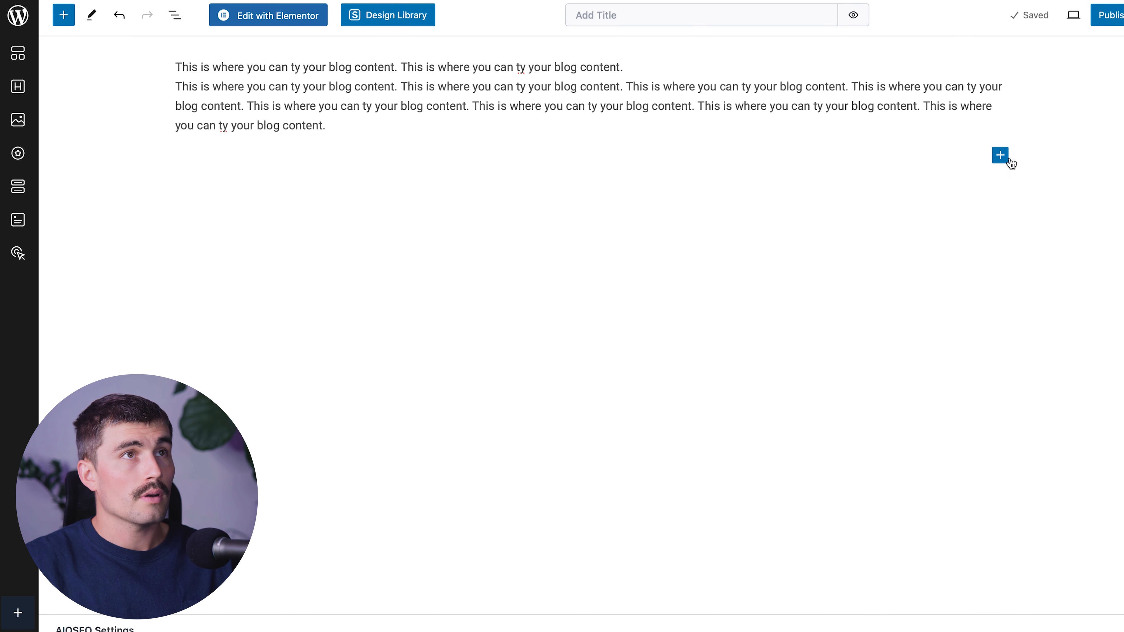
Insert a free stock photo of a red squirrel beside red flowers below the post text and align it to the center
{"action": "left_click", "coordinate": [1000, 155]}
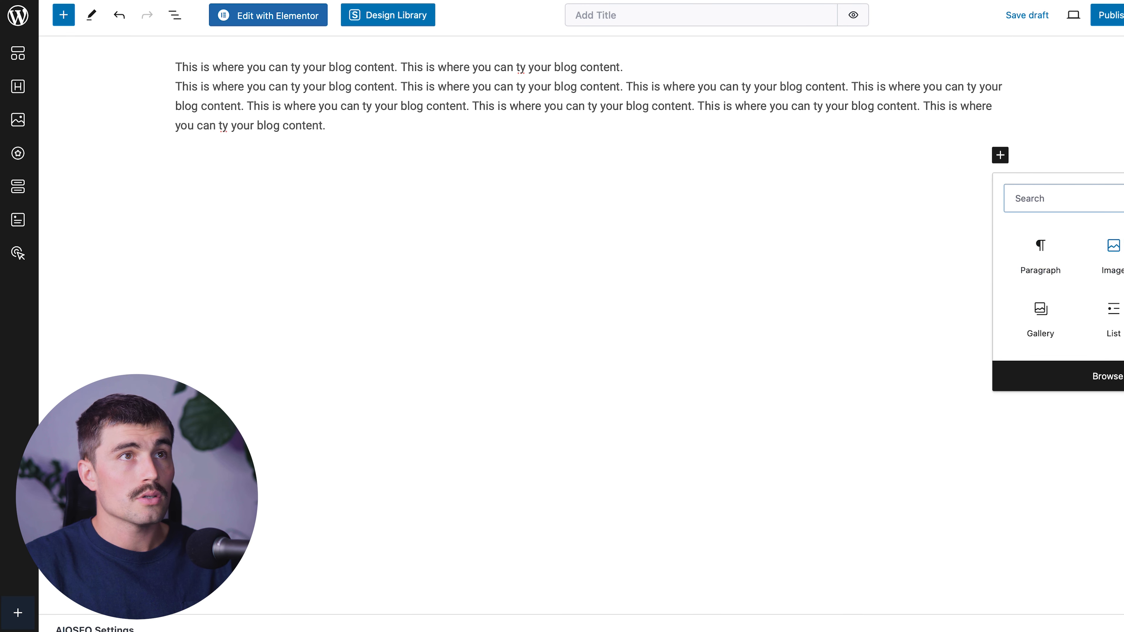
{"action": "left_click", "coordinate": [1101, 257]}
{"action": "left_click", "coordinate": [275, 207]}
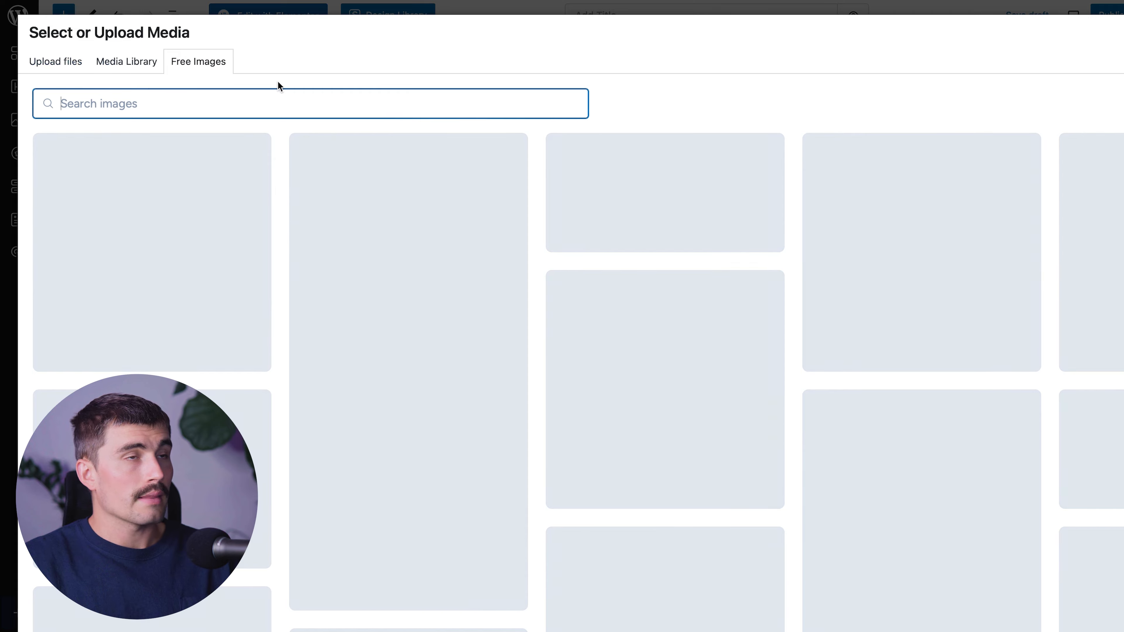
{"action": "scroll", "coordinate": [561, 391], "scroll_direction": "down", "scroll_amount": 10}
{"action": "scroll", "coordinate": [560, 391], "scroll_direction": "up", "scroll_amount": 10}
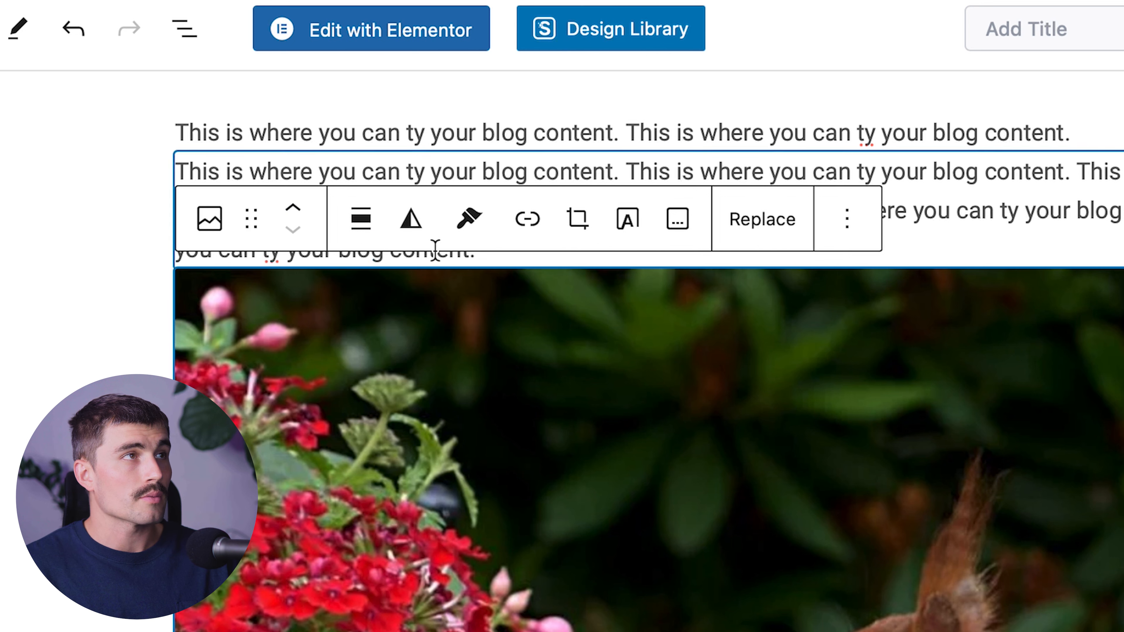
{"action": "left_click", "coordinate": [383, 221]}
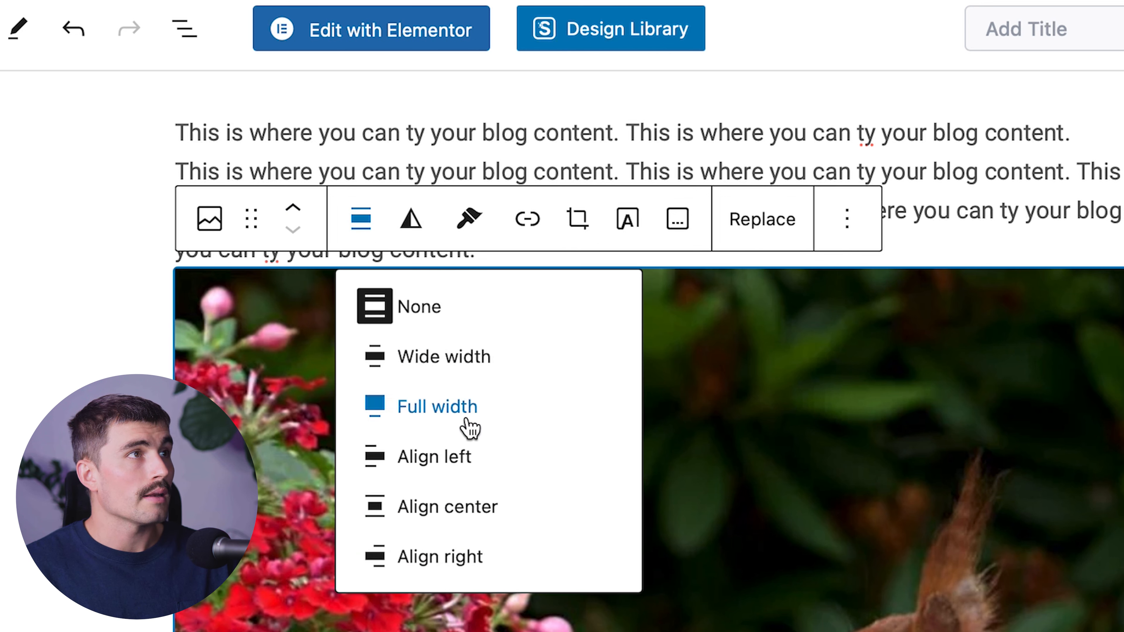
{"action": "left_click", "coordinate": [466, 508]}
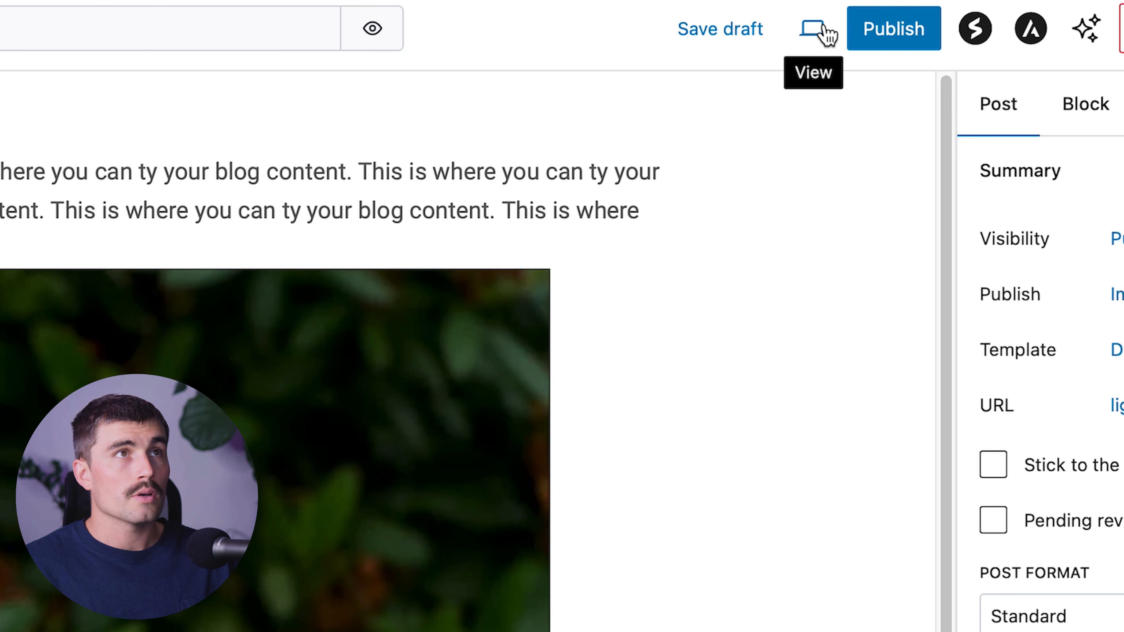
Preview the post as visitors will see it and check its text and image layout
{"action": "left_click", "coordinate": [824, 32]}
{"action": "left_click", "coordinate": [603, 280]}
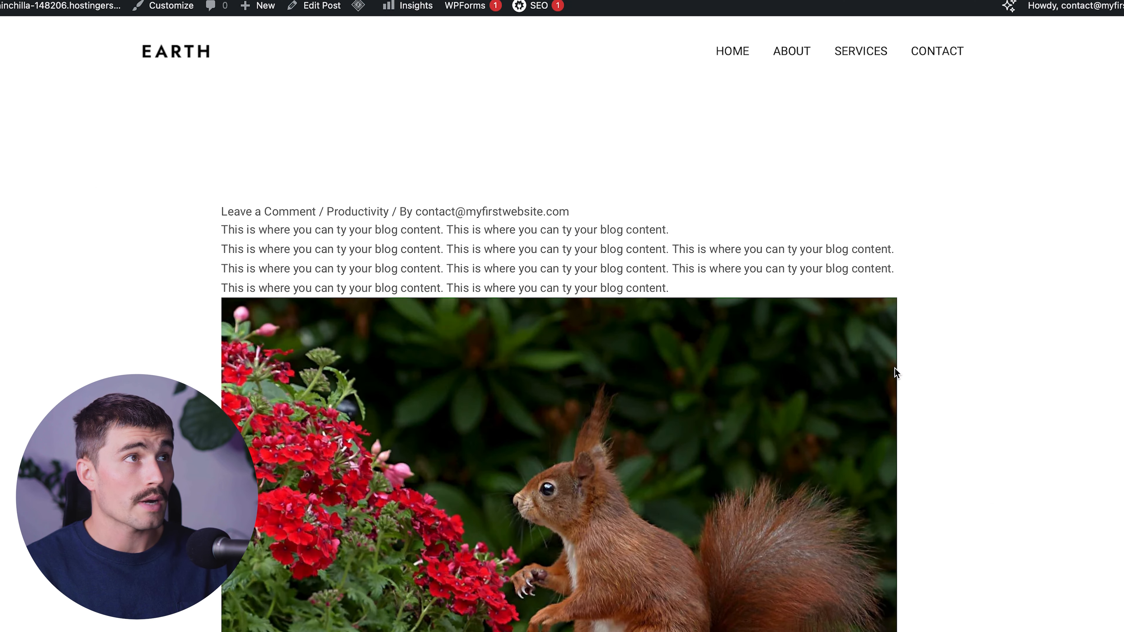
{"action": "scroll", "coordinate": [548, 321], "scroll_direction": "down", "scroll_amount": 15}
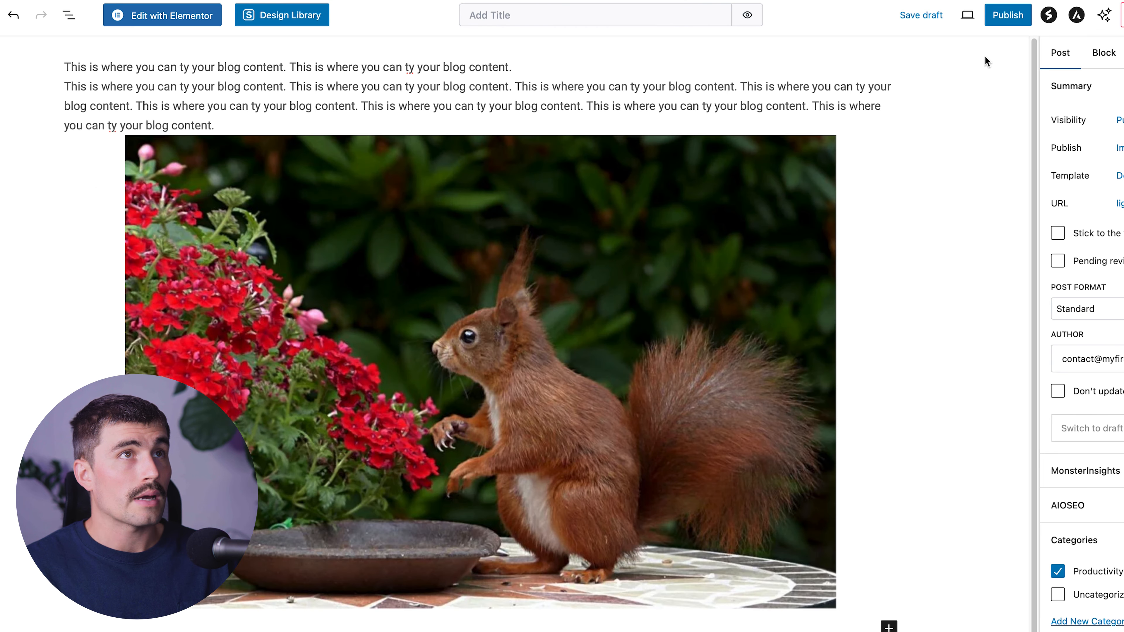
Review the visibility and publish date options and publish the post with Public visibility and immediate release
{"action": "left_click", "coordinate": [1004, 15]}
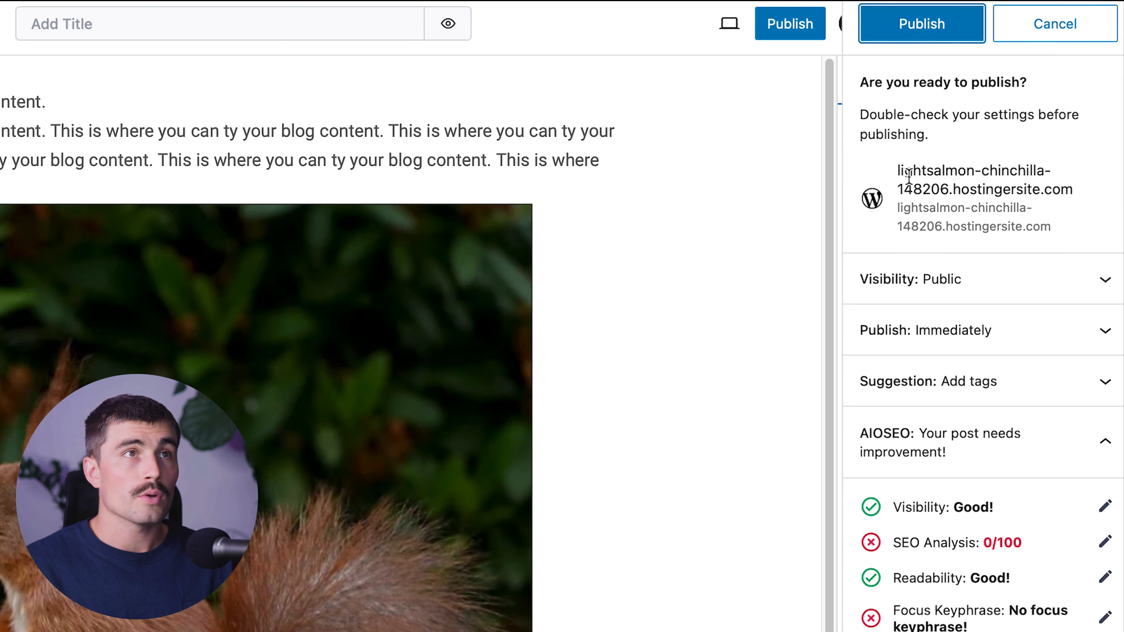
{"action": "left_click", "coordinate": [1103, 291]}
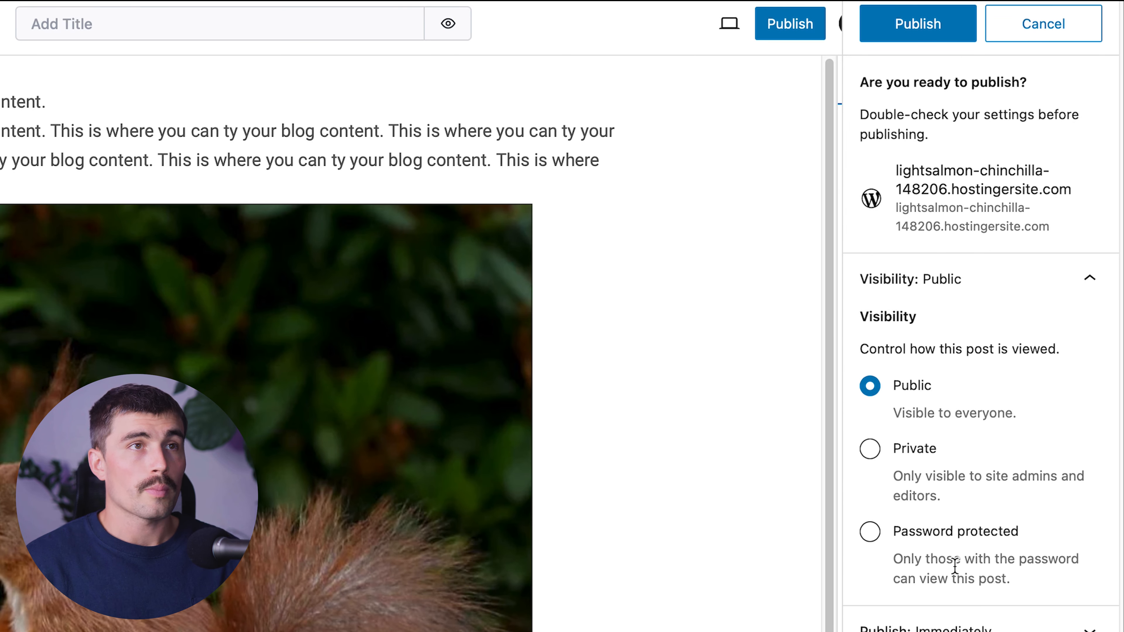
{"action": "scroll", "coordinate": [965, 540], "scroll_direction": "down", "scroll_amount": 10}
{"action": "left_click", "coordinate": [929, 293]}
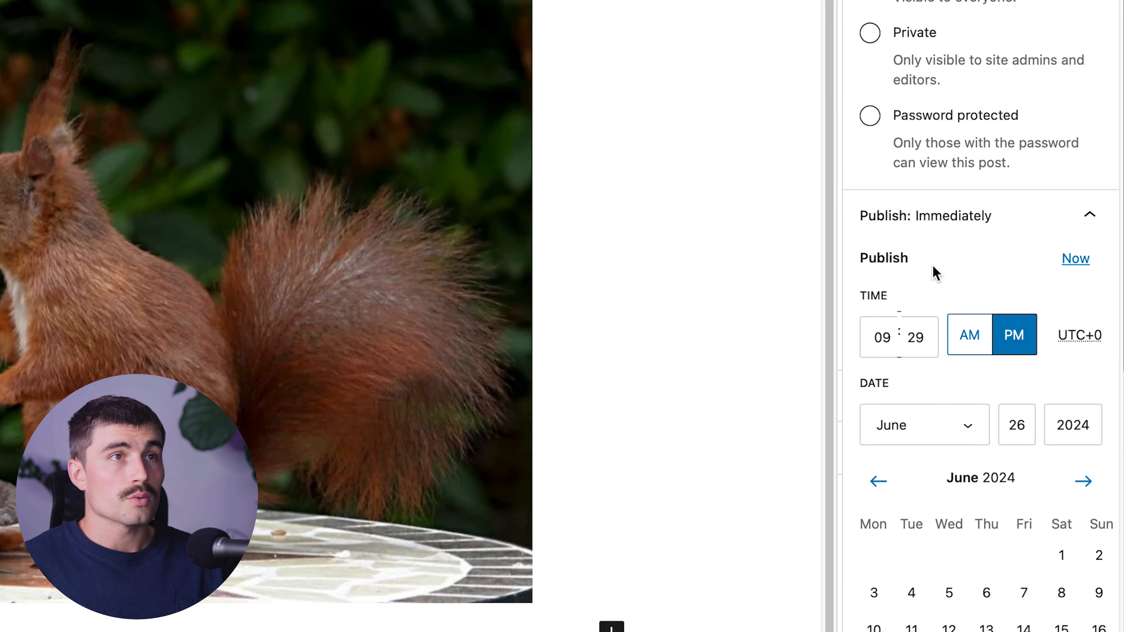
{"action": "scroll", "coordinate": [971, 89], "scroll_direction": "down", "scroll_amount": 9}
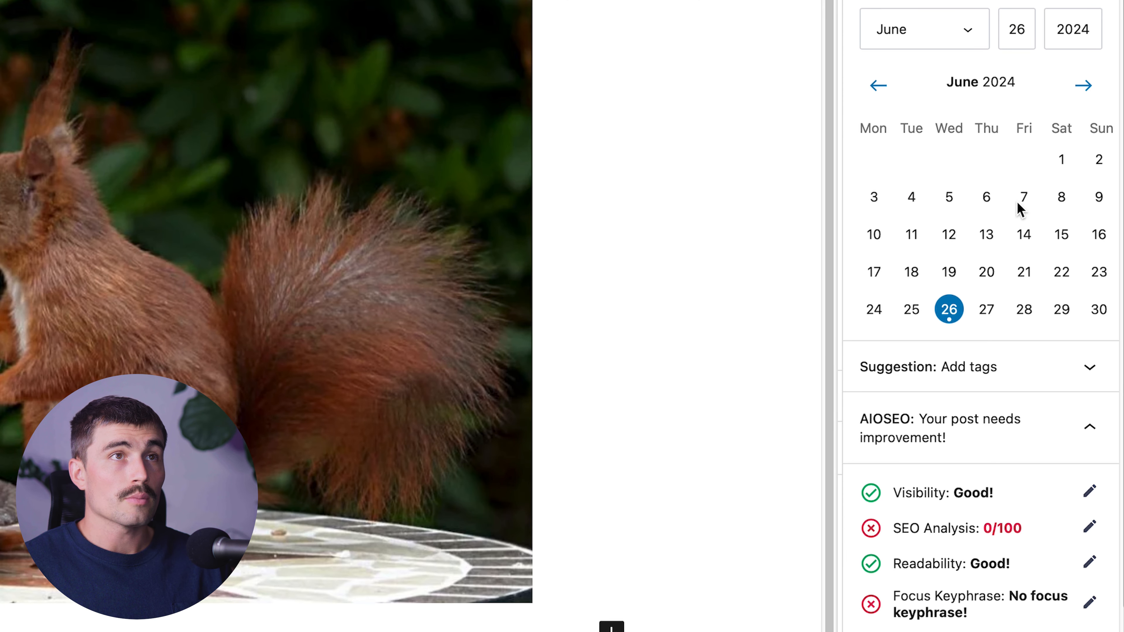
{"action": "scroll", "coordinate": [1051, 289], "scroll_direction": "down", "scroll_amount": 5}
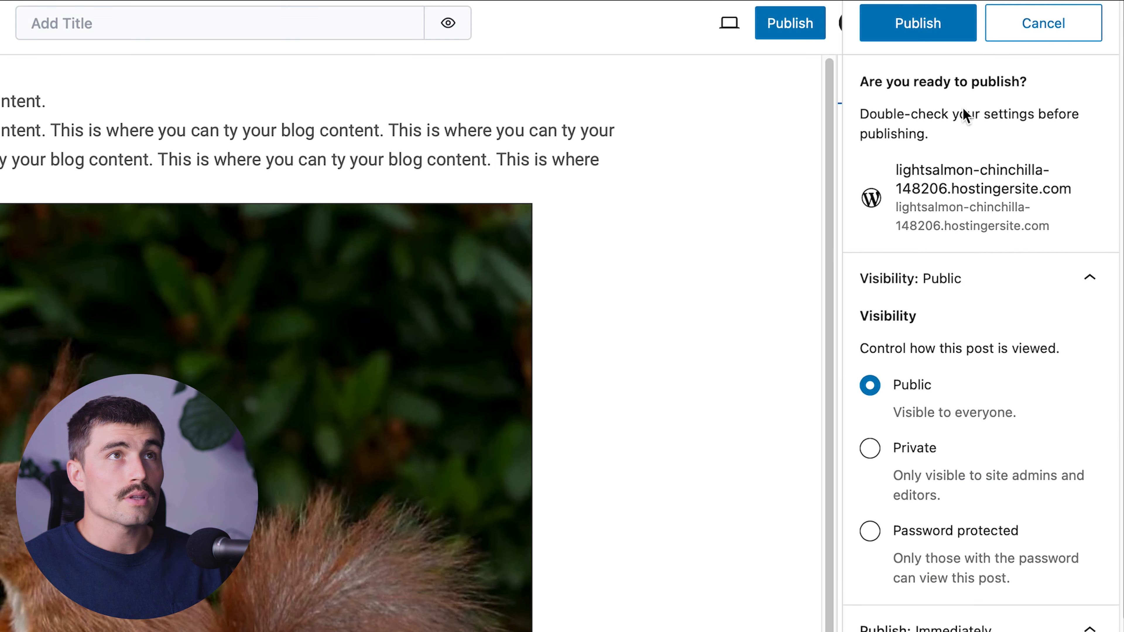
{"action": "left_click", "coordinate": [938, 36]}
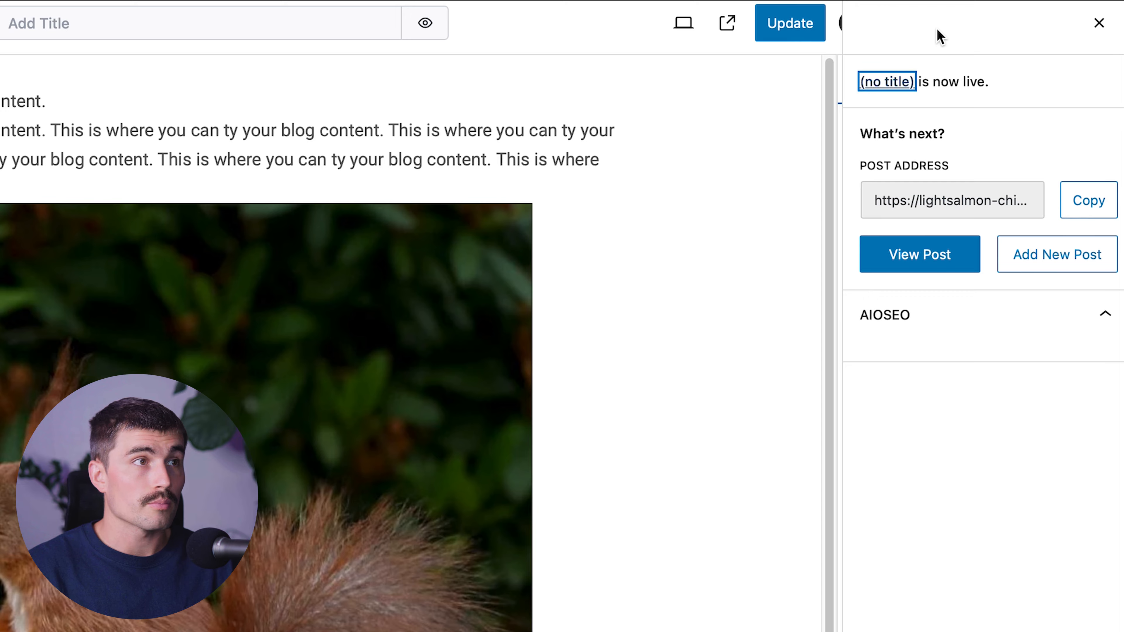
Create a new page from the Pages list and open it in the Elementor editor
{"action": "mouse_move", "coordinate": [40, 285]}
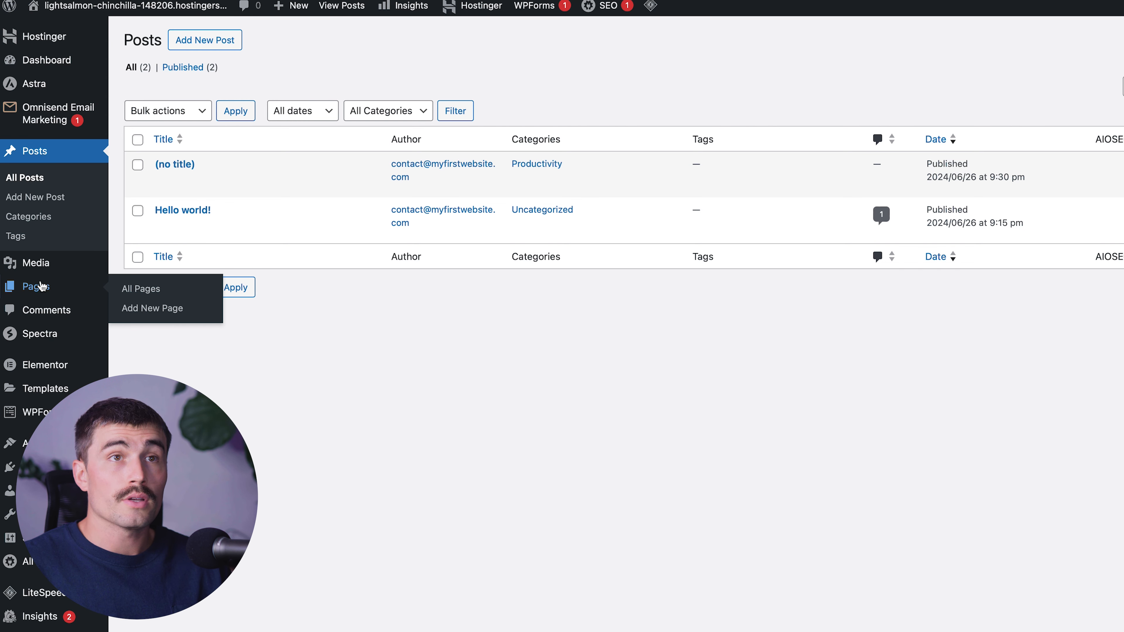
{"action": "left_click", "coordinate": [41, 285]}
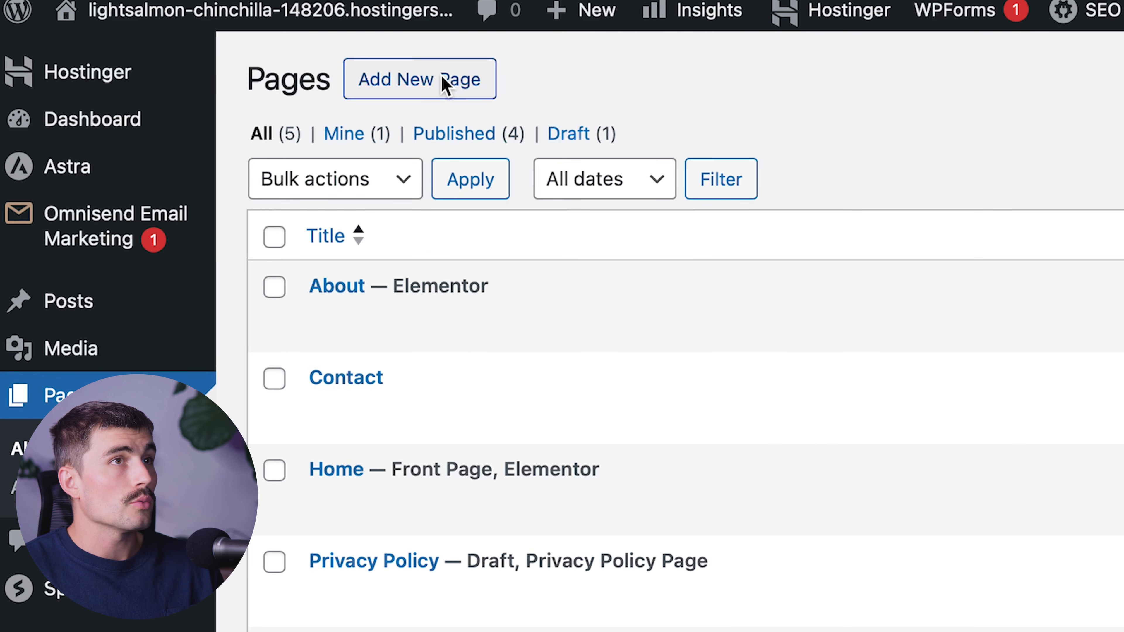
{"action": "left_click", "coordinate": [445, 82]}
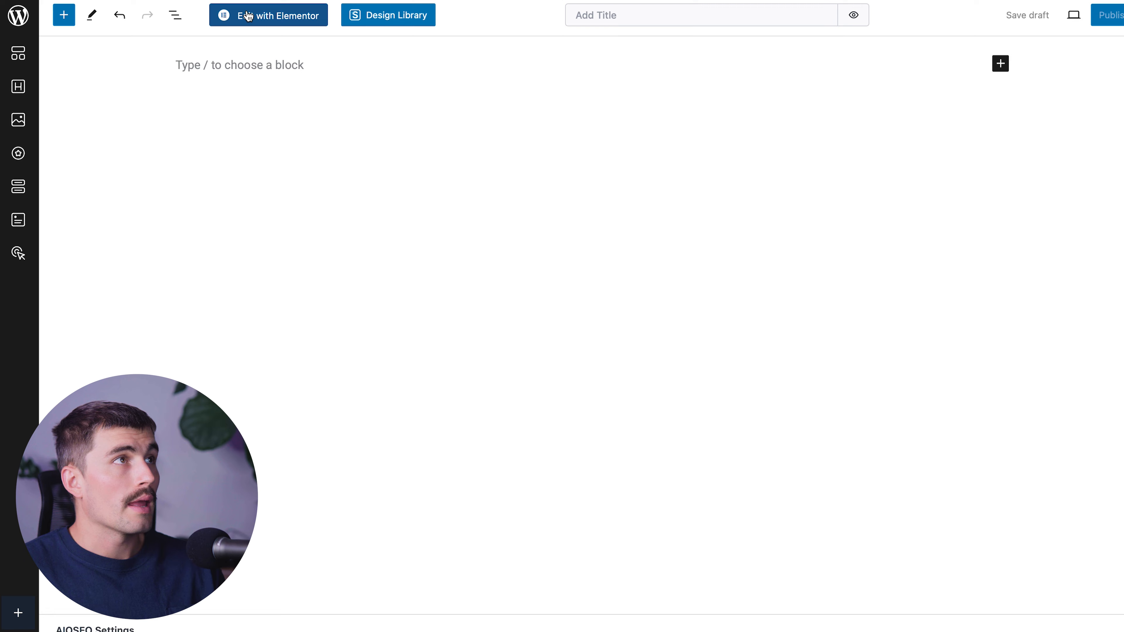
{"action": "left_click", "coordinate": [524, 48]}
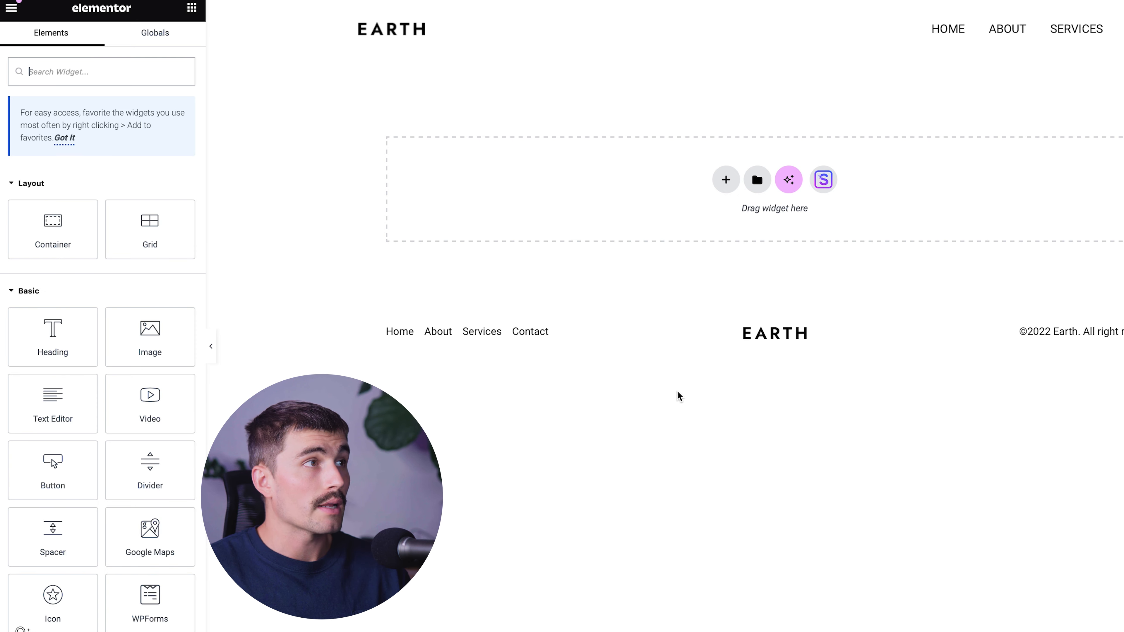
Add a Heading widget to the new page and set its text to "About Me"
{"action": "left_click", "coordinate": [52, 335]}
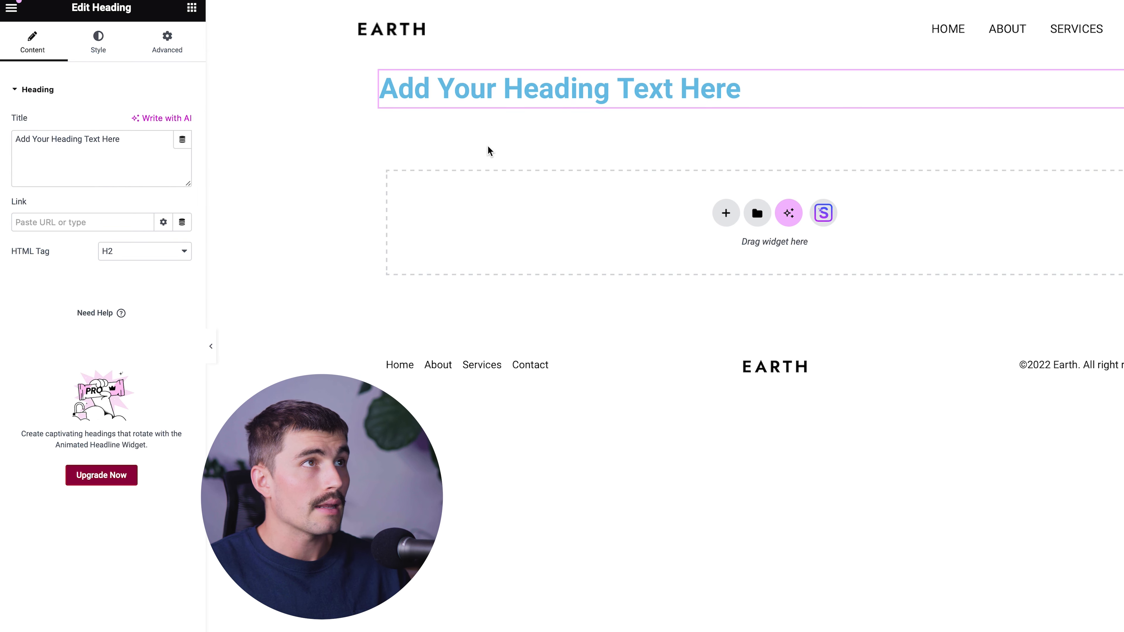
{"action": "triple_click", "coordinate": [487, 89]}
{"action": "type", "text": "About Me"}
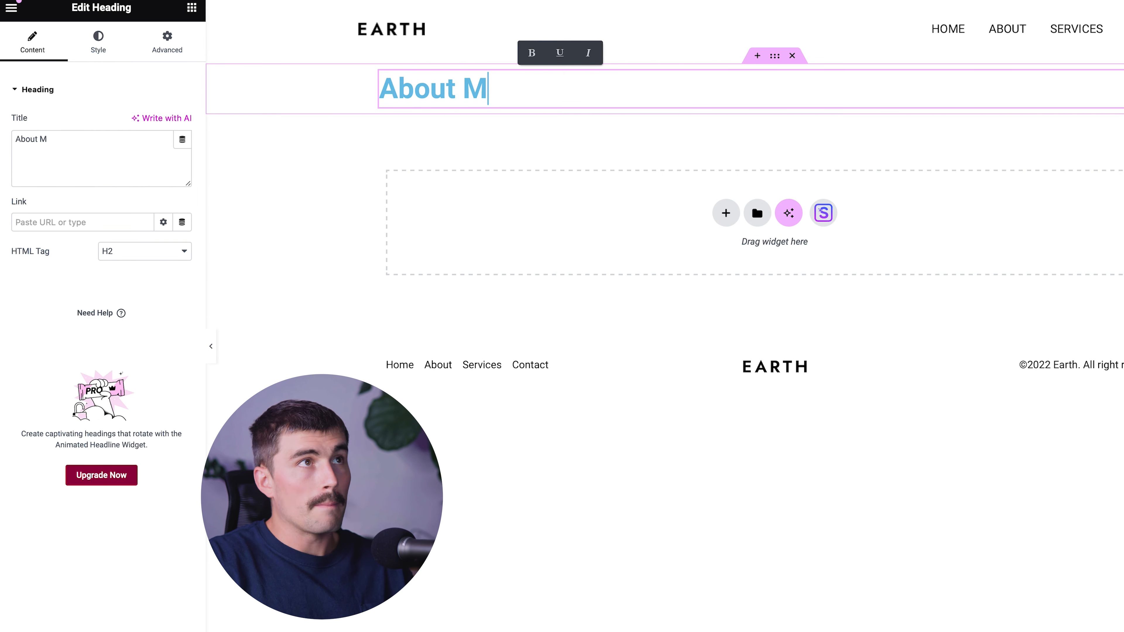